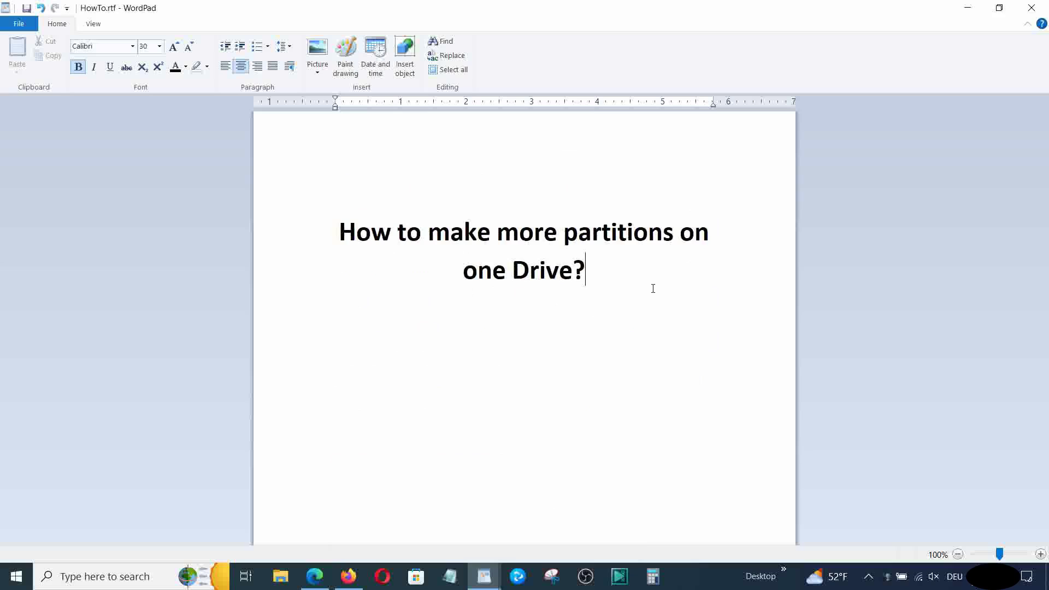
Step: Locate the USB (E:) drive in File Explorer, and select its partition in Computer Management's Disk Management view
{"action": "left_click", "coordinate": [280, 576]}
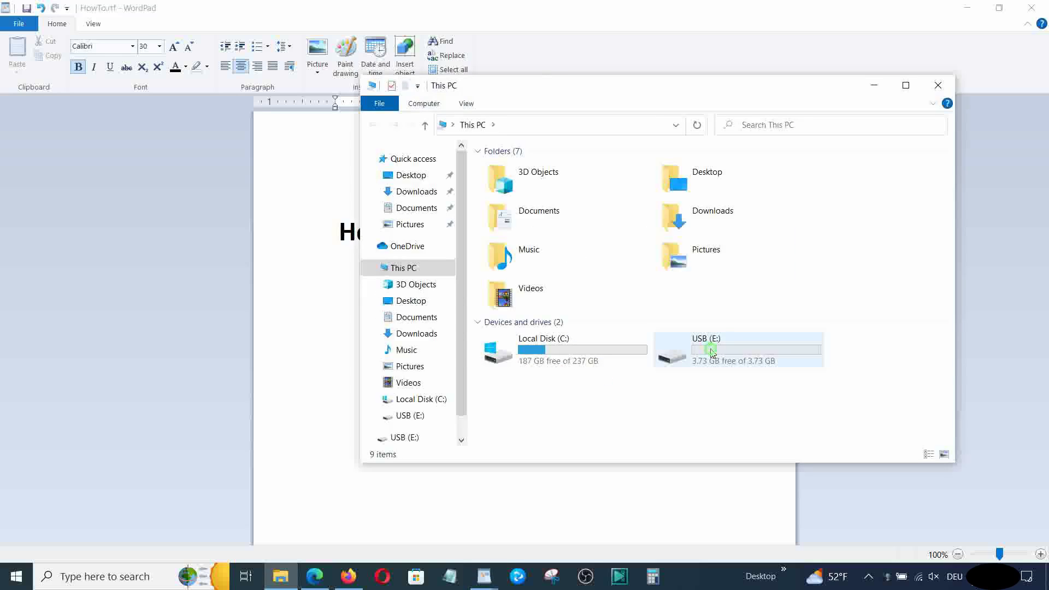
{"action": "left_click", "coordinate": [711, 353]}
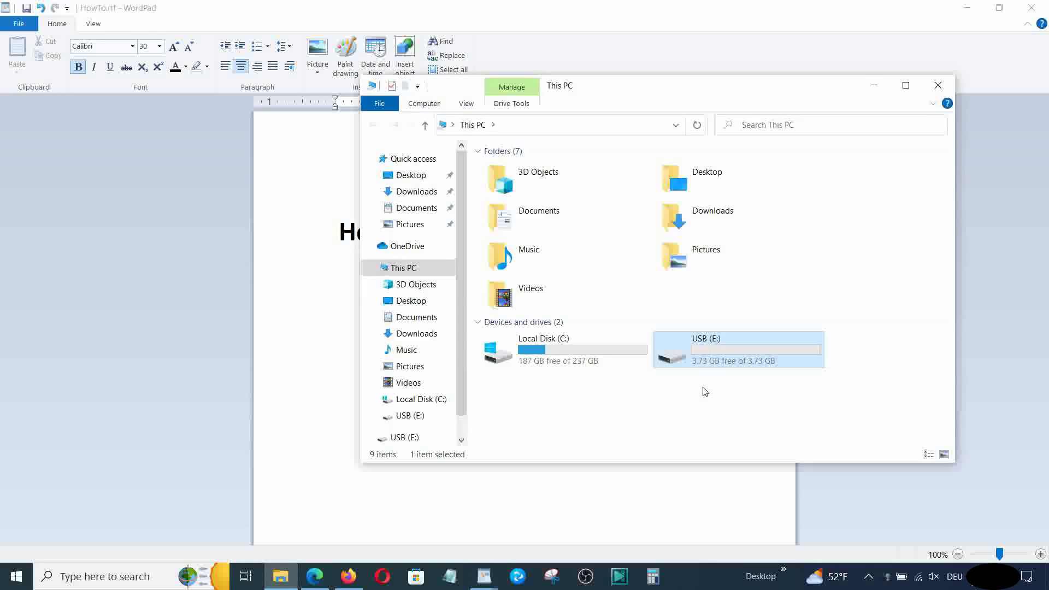
{"action": "right_click", "coordinate": [419, 278]}
{"action": "left_click", "coordinate": [465, 306]}
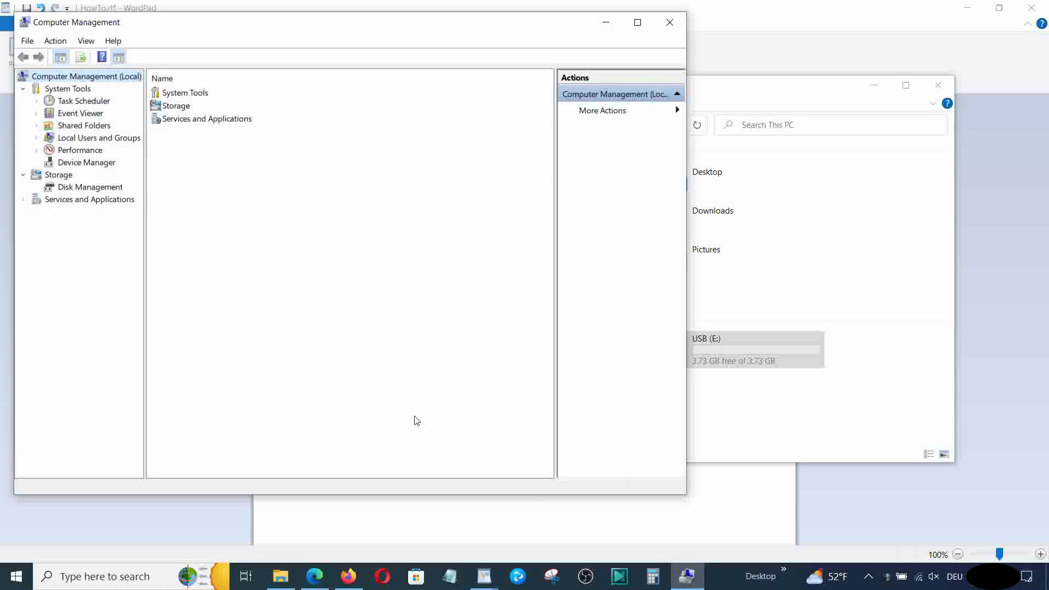
{"action": "left_click", "coordinate": [99, 162]}
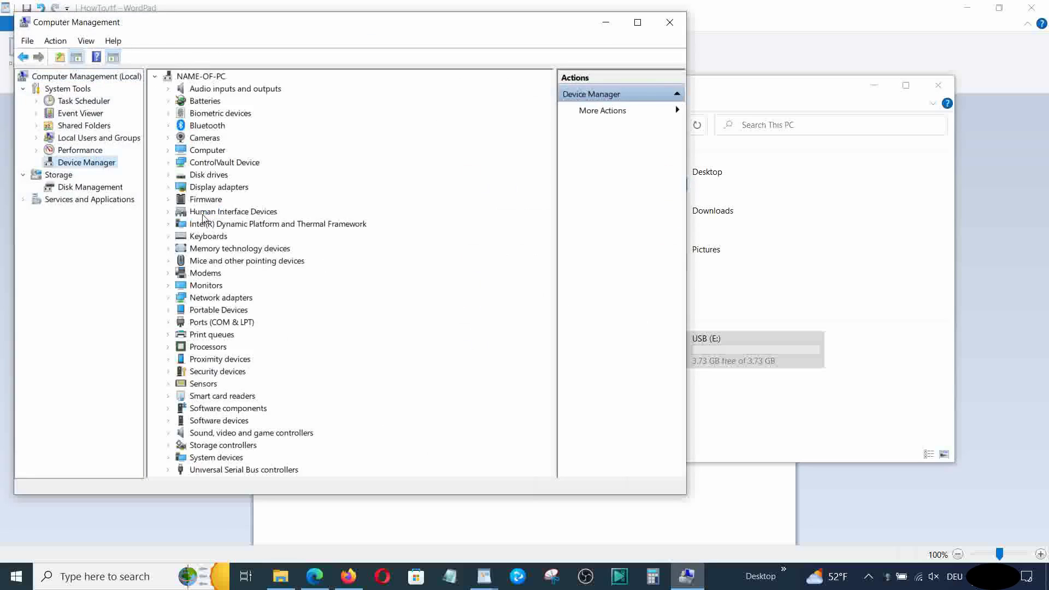
{"action": "left_click", "coordinate": [89, 187]}
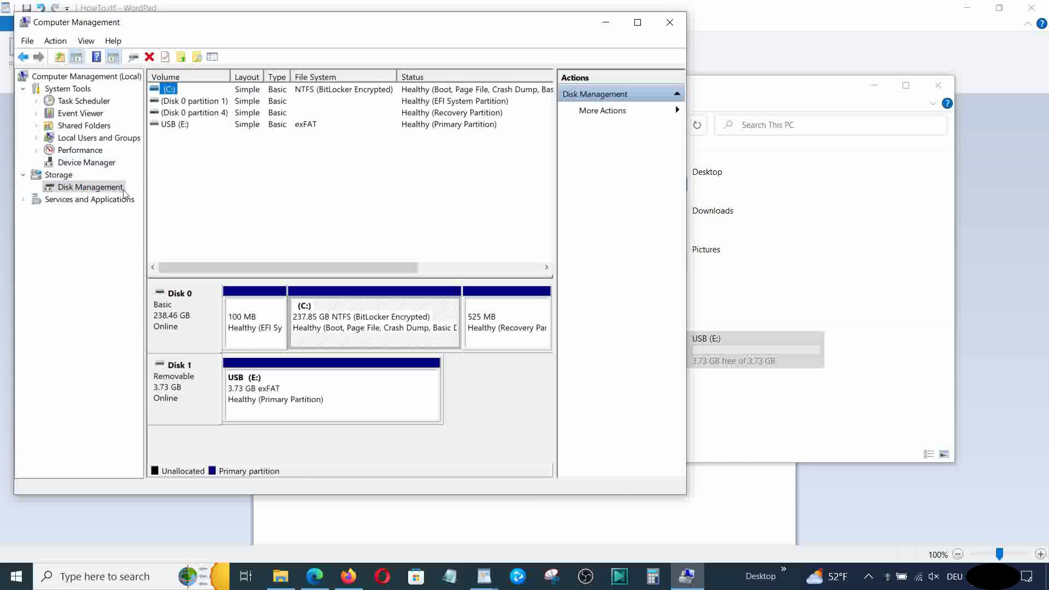
{"action": "left_click", "coordinate": [324, 397]}
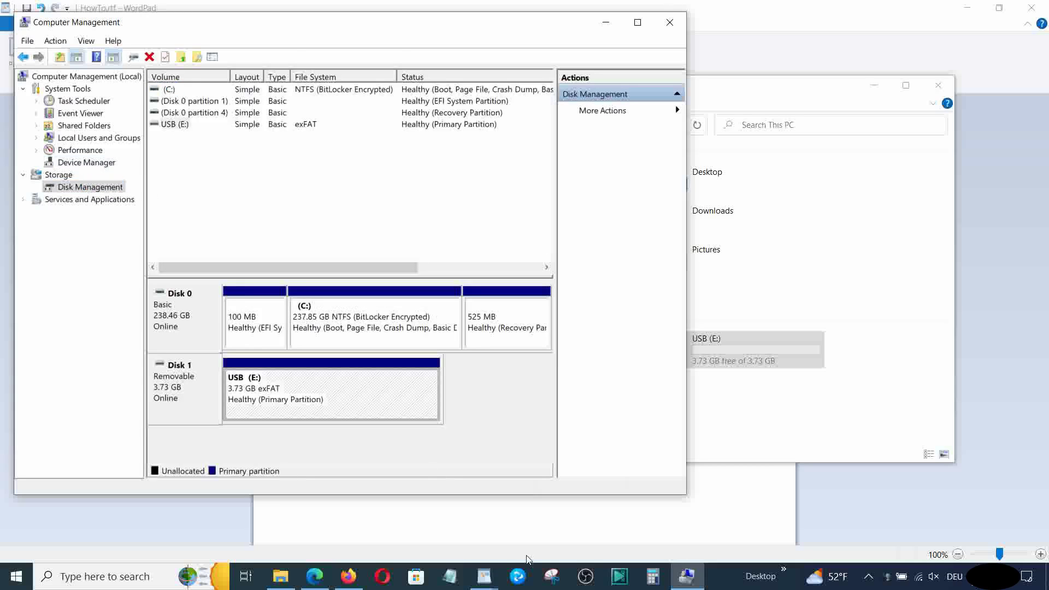
Step: Switch to the HowTo.rtf document in WordPad and insert "USB" before "Drive" in the title
{"action": "mouse_move", "coordinate": [484, 576]}
{"action": "left_click", "coordinate": [558, 514]}
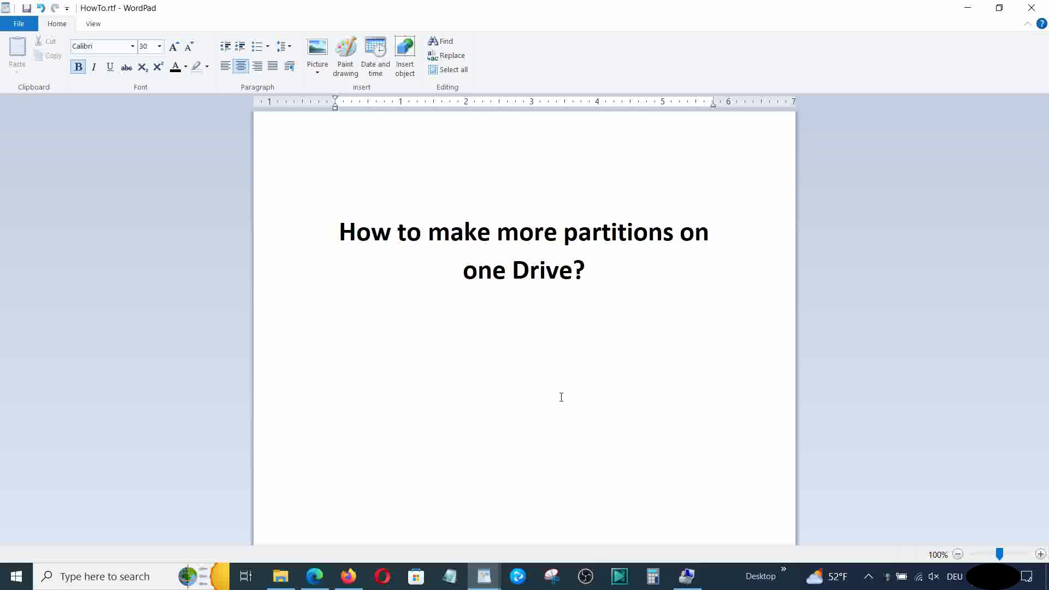
{"action": "left_click", "coordinate": [512, 269]}
{"action": "type", "text": "USB"}
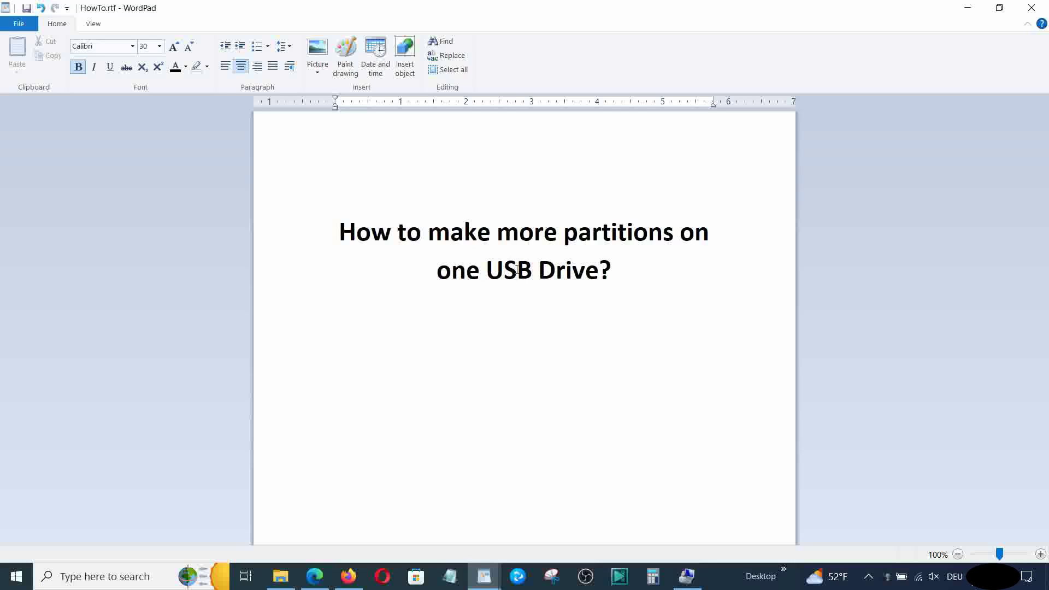
Step: Add the line "Please backup all data first!" below the title, separated by blank space
{"action": "left_click", "coordinate": [612, 268]}
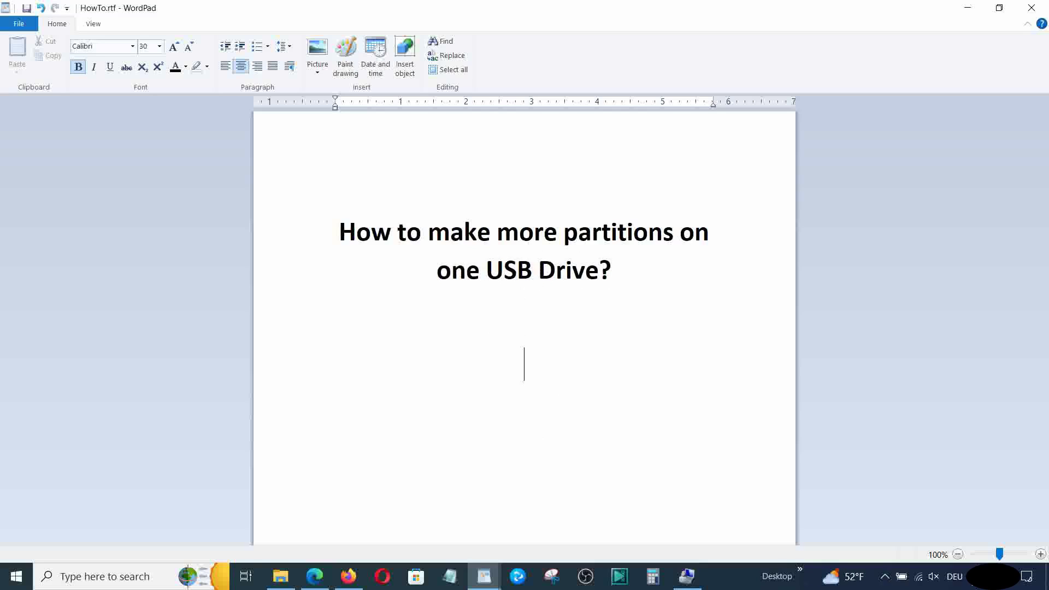
{"action": "type", "text": "Pleas"}
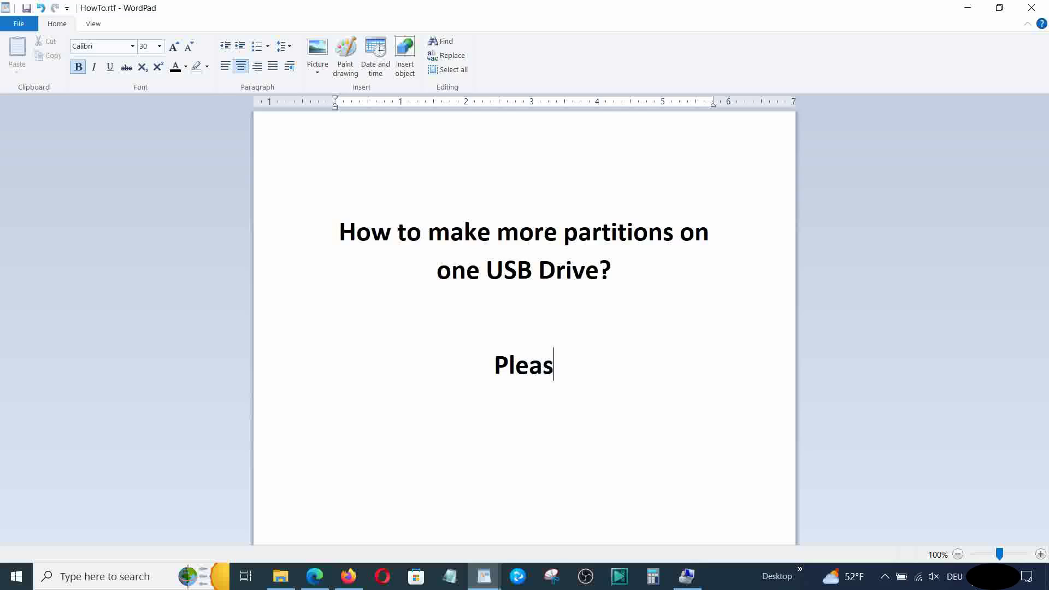
{"action": "type", "text": "e backup "}
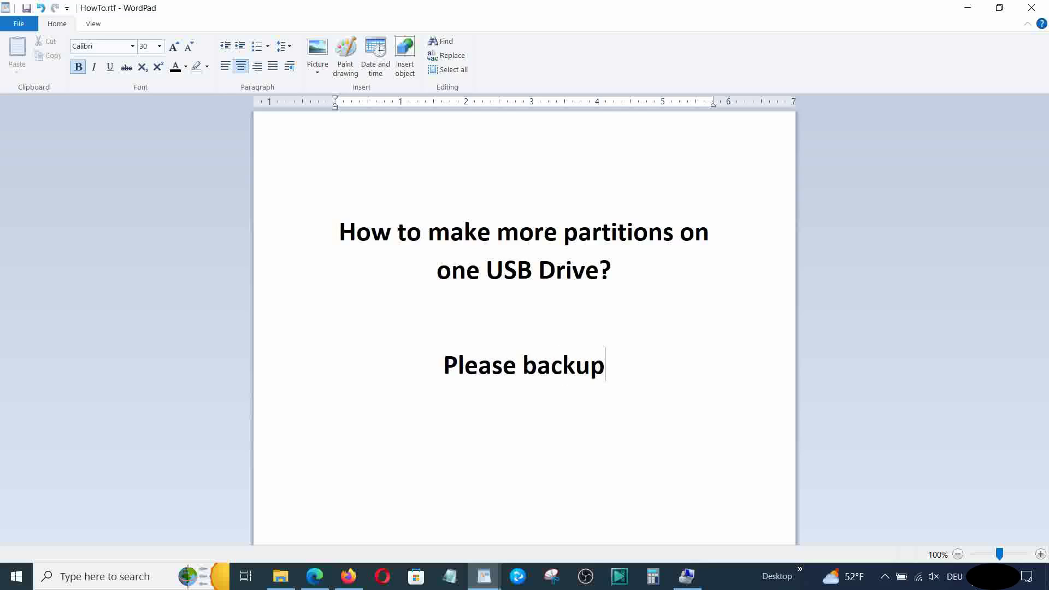
{"action": "type", "text": "all da"}
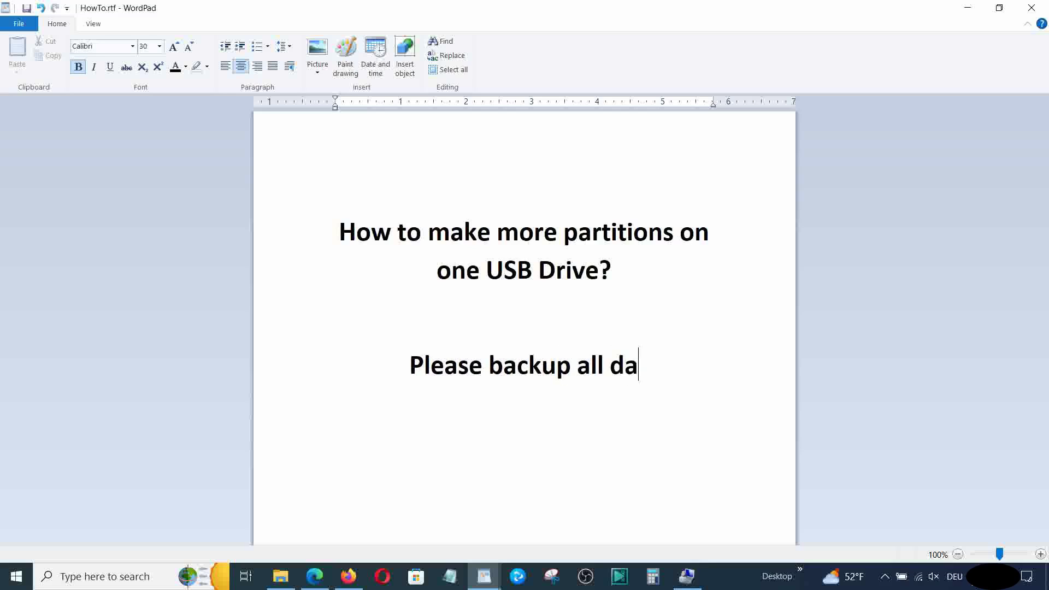
{"action": "type", "text": "ta firs"}
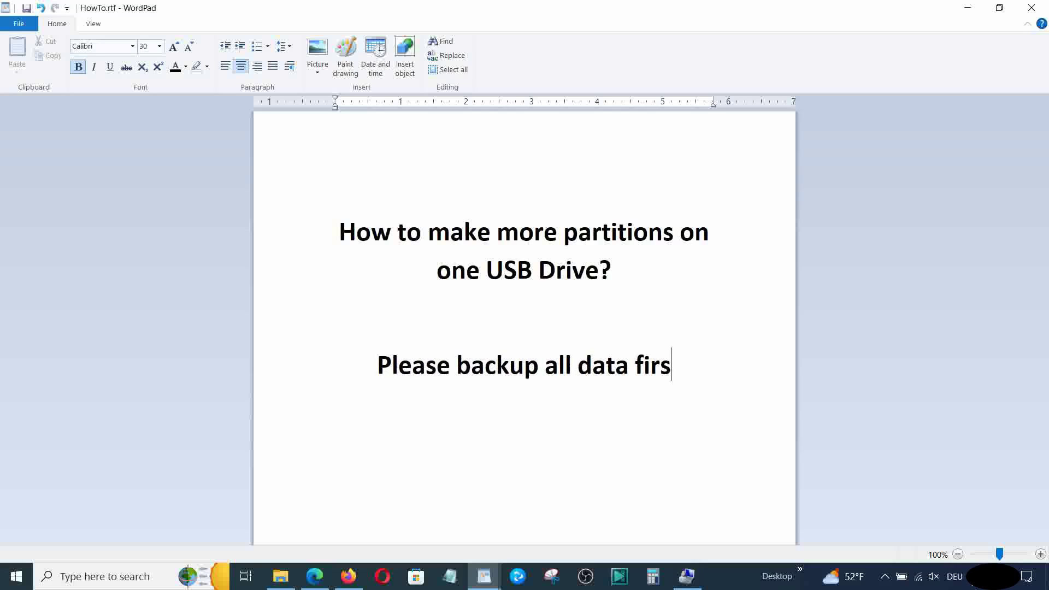
{"action": "type", "text": "t!"}
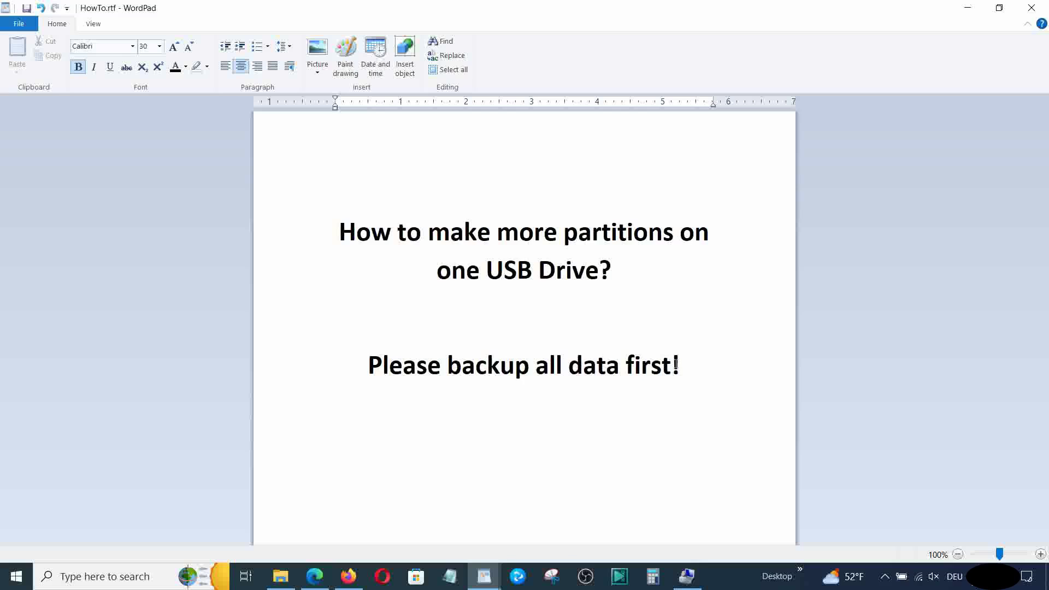
Step: Check the contents of the USB (E:) drive in File Explorer, and delete its volume on Disk 1 in Disk Management
{"action": "left_click", "coordinate": [280, 576]}
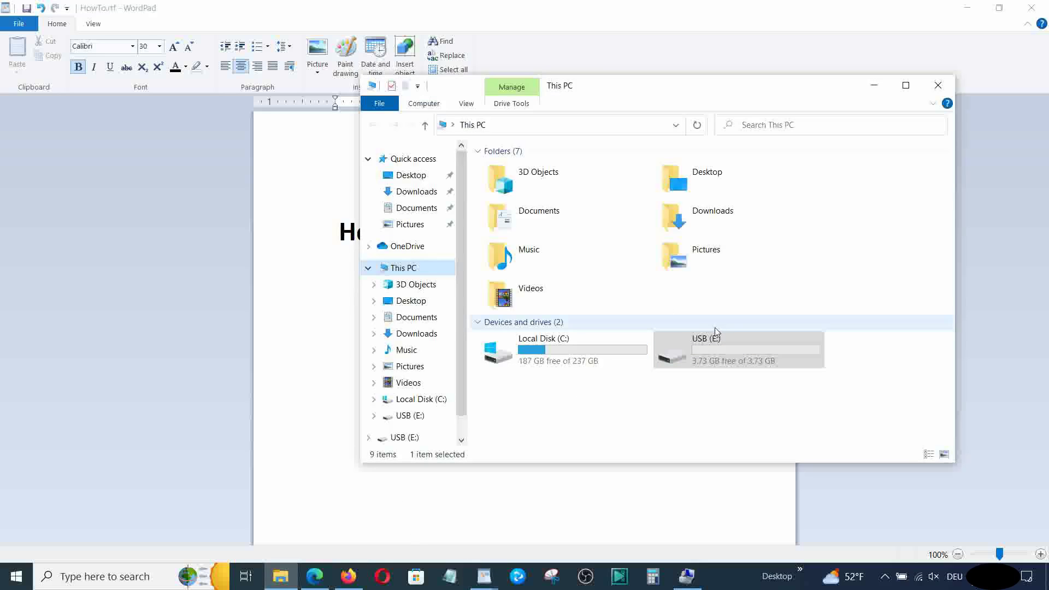
{"action": "double_click", "coordinate": [714, 353]}
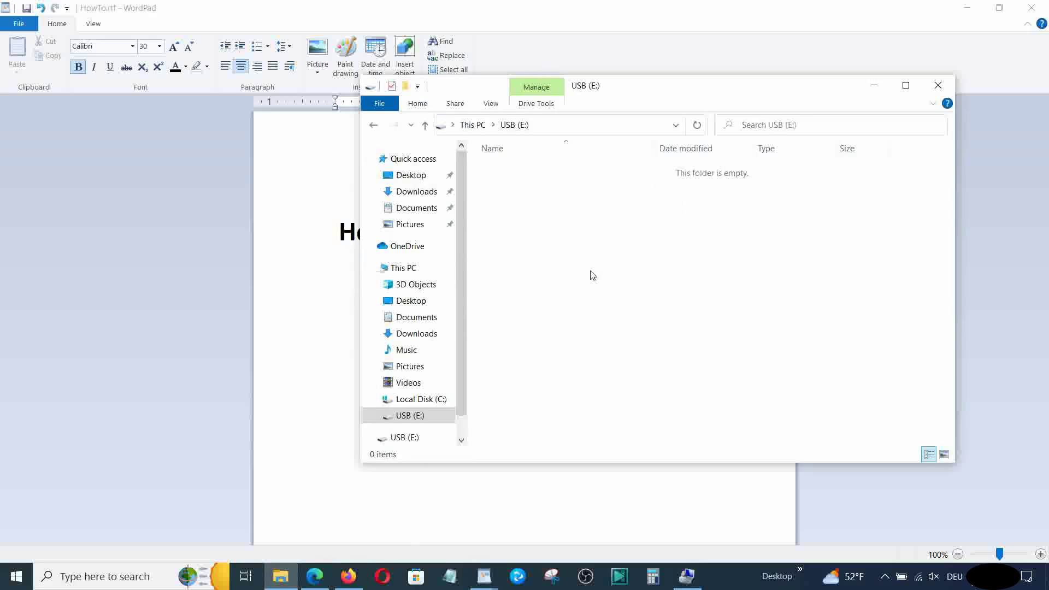
{"action": "left_click", "coordinate": [690, 583]}
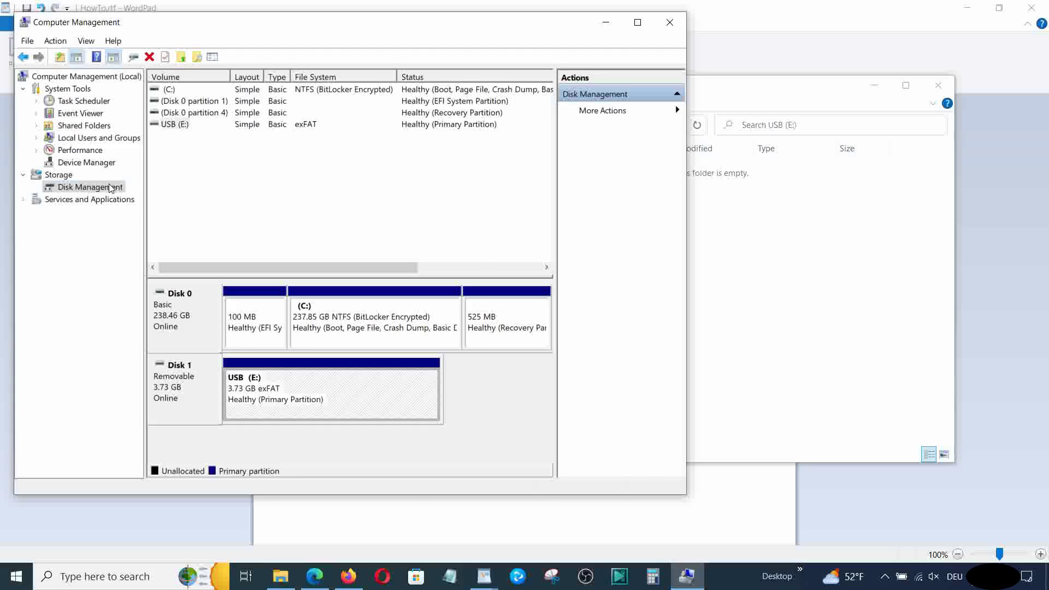
{"action": "left_click", "coordinate": [111, 188]}
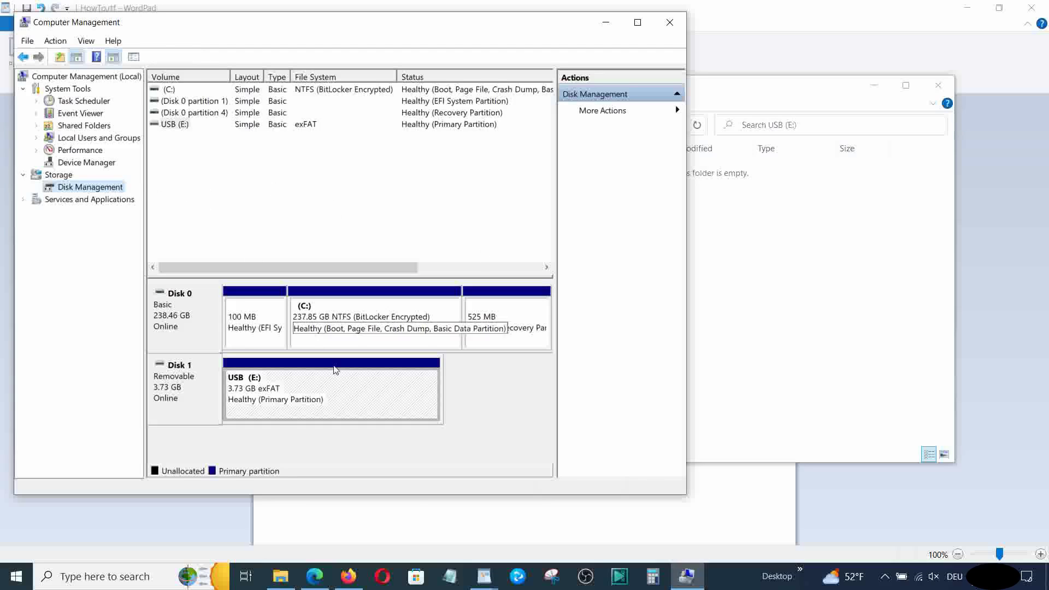
{"action": "right_click", "coordinate": [346, 387]}
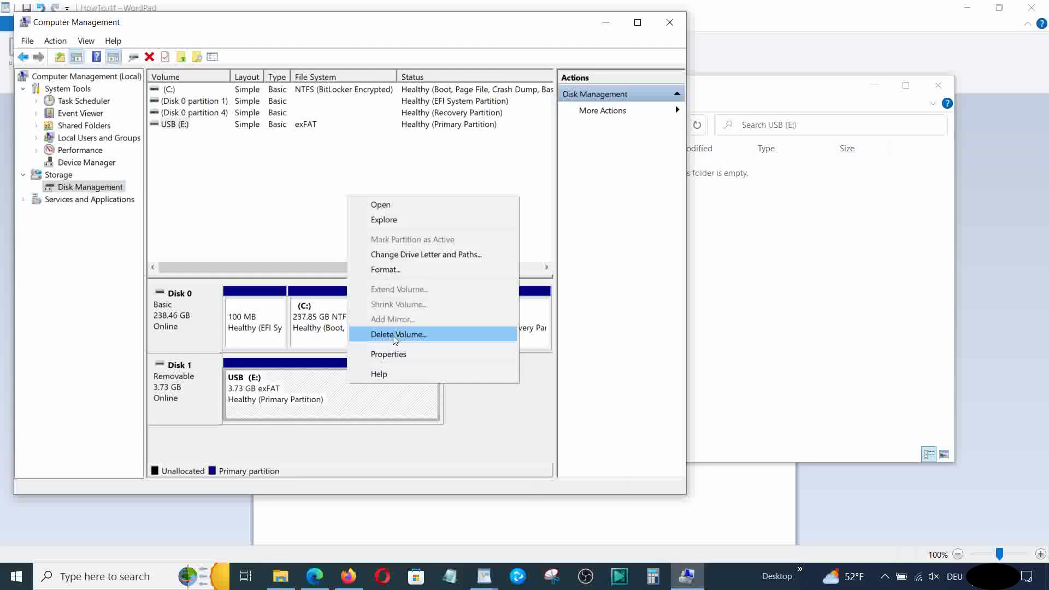
{"action": "left_click", "coordinate": [429, 335]}
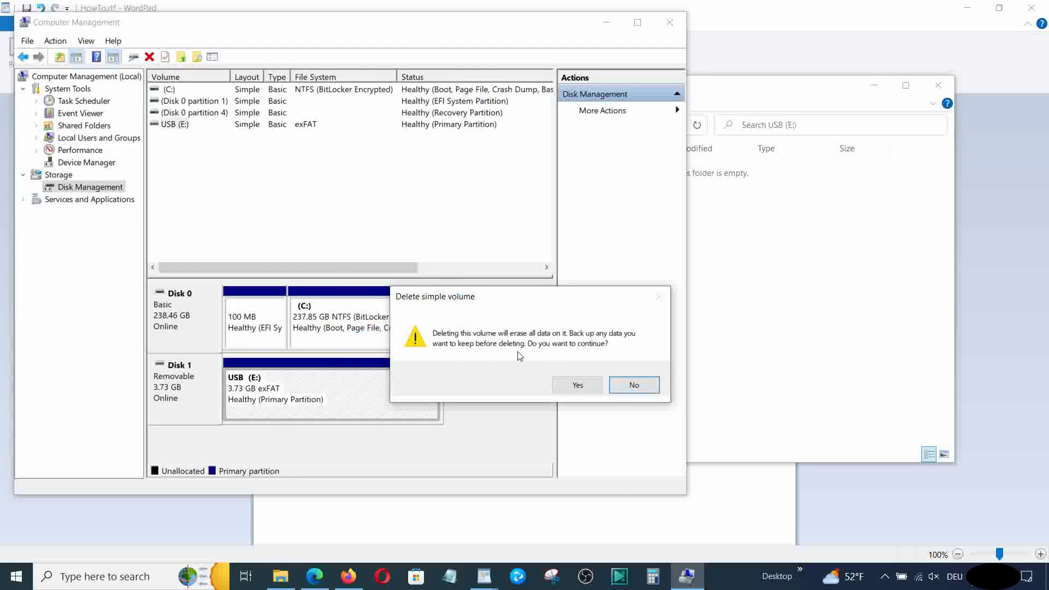
{"action": "left_click", "coordinate": [595, 386]}
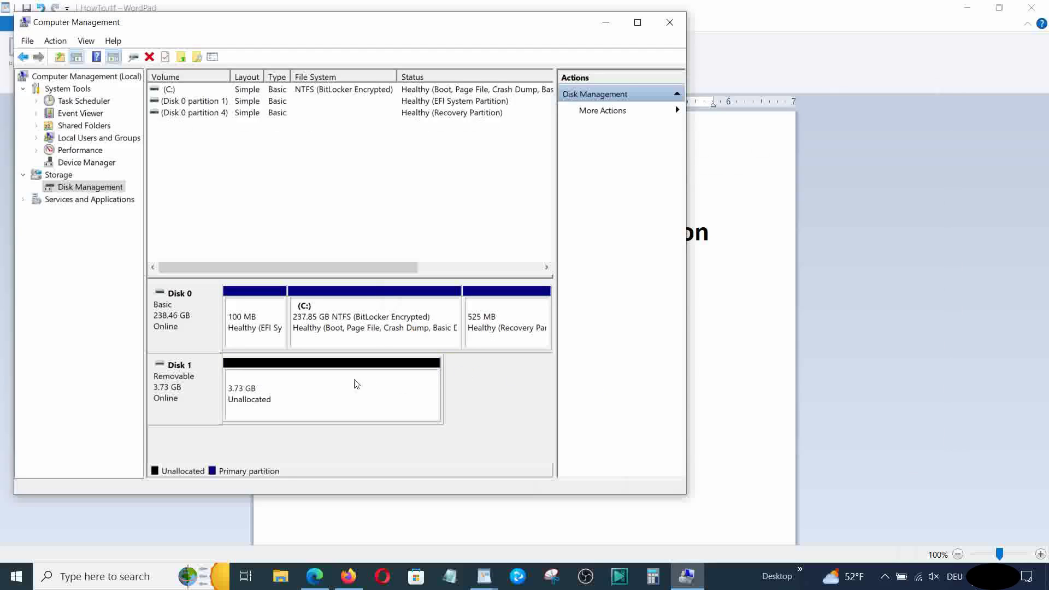
Step: Start a new simple volume in Disk 1's unallocated space, with a size of 1500 MB and drive letter D
{"action": "right_click", "coordinate": [339, 378]}
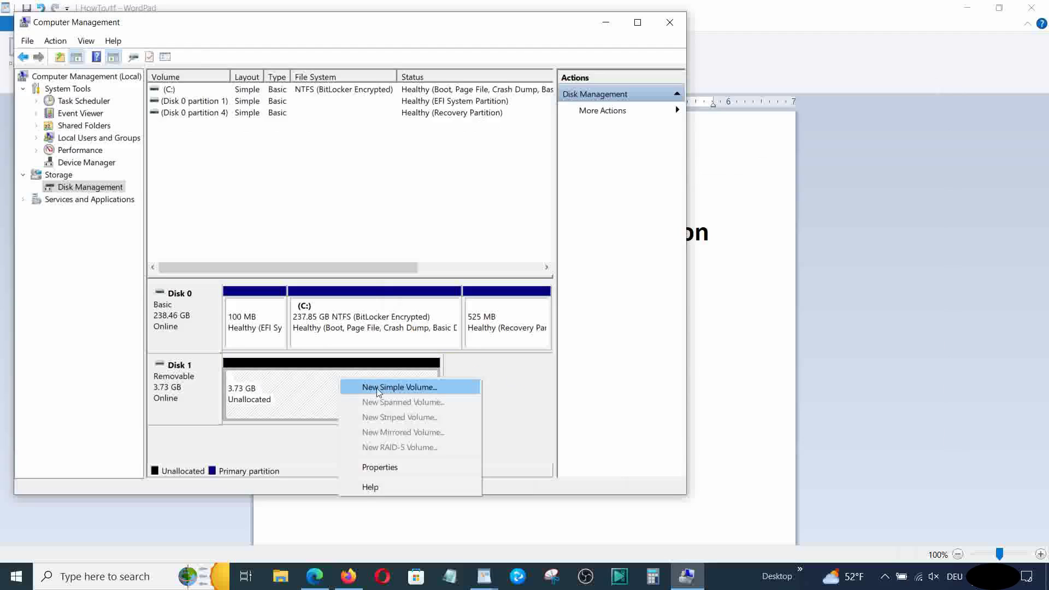
{"action": "left_click", "coordinate": [396, 389]}
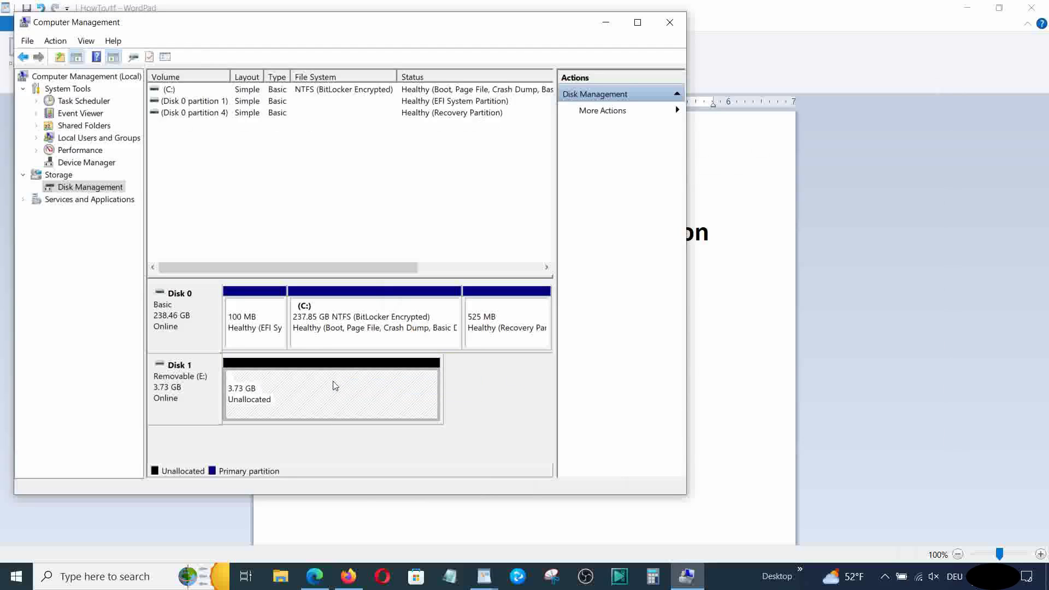
{"action": "right_click", "coordinate": [335, 385]}
{"action": "left_click", "coordinate": [377, 390]}
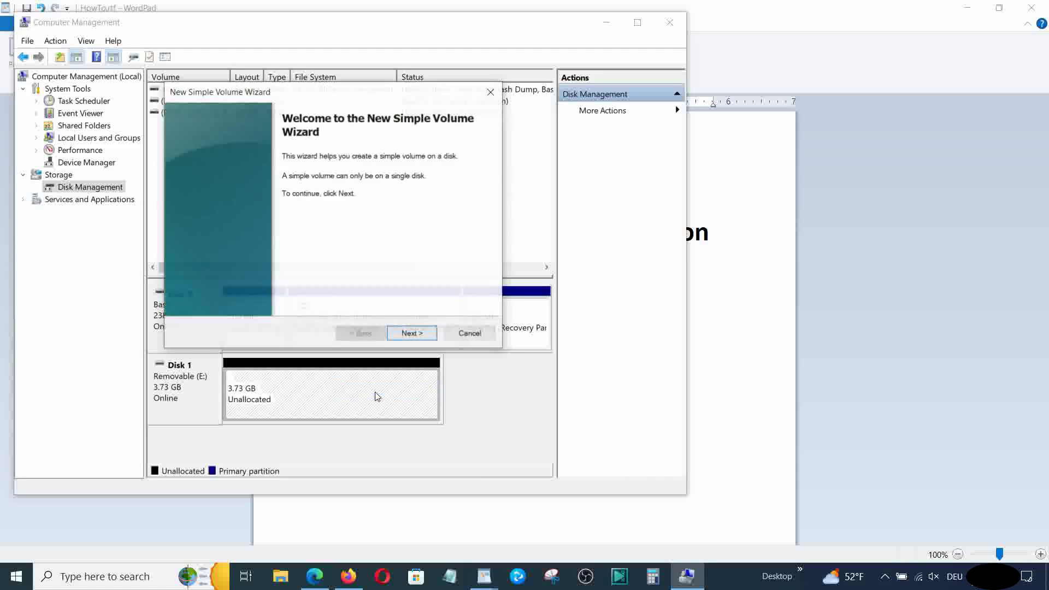
{"action": "left_click", "coordinate": [413, 334]}
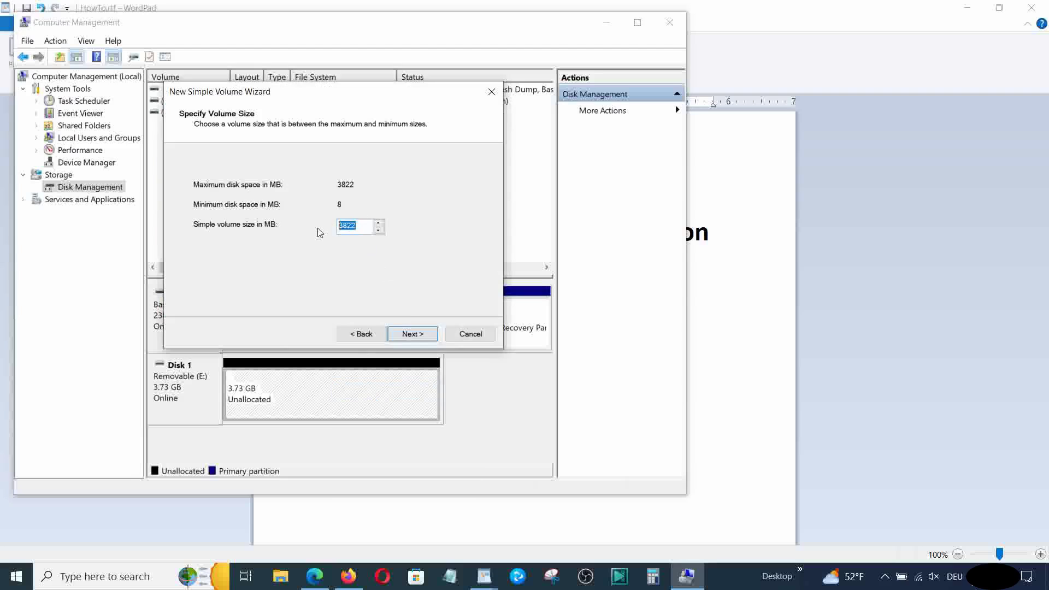
{"action": "type", "text": "1500"}
{"action": "left_click", "coordinate": [410, 333]}
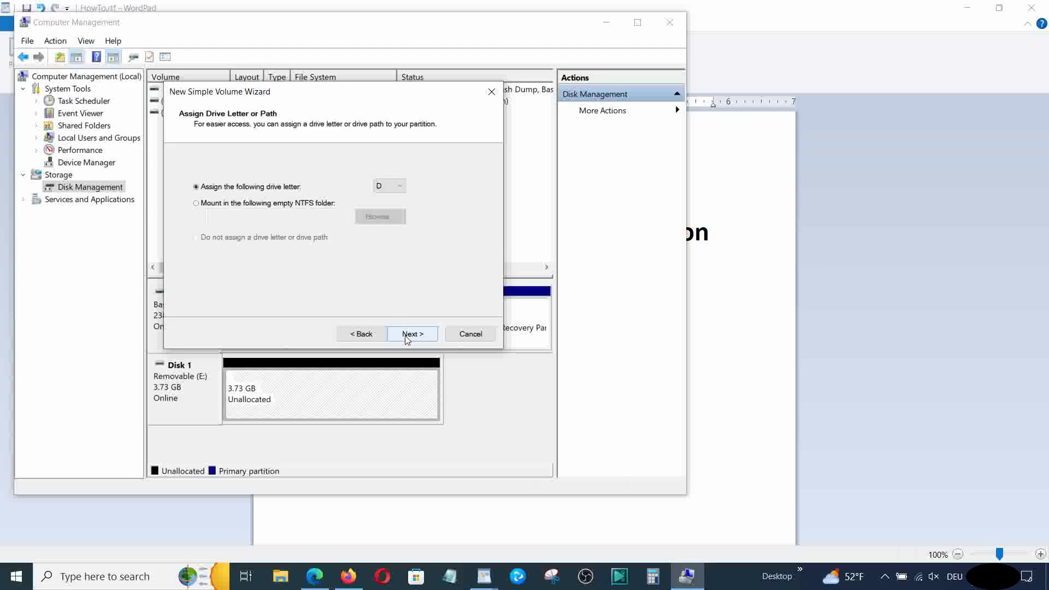
{"action": "left_click", "coordinate": [407, 338]}
Step: Set the new volume's file system to FAT32 and its label to USB1, and finish creating it
{"action": "left_click", "coordinate": [382, 215]}
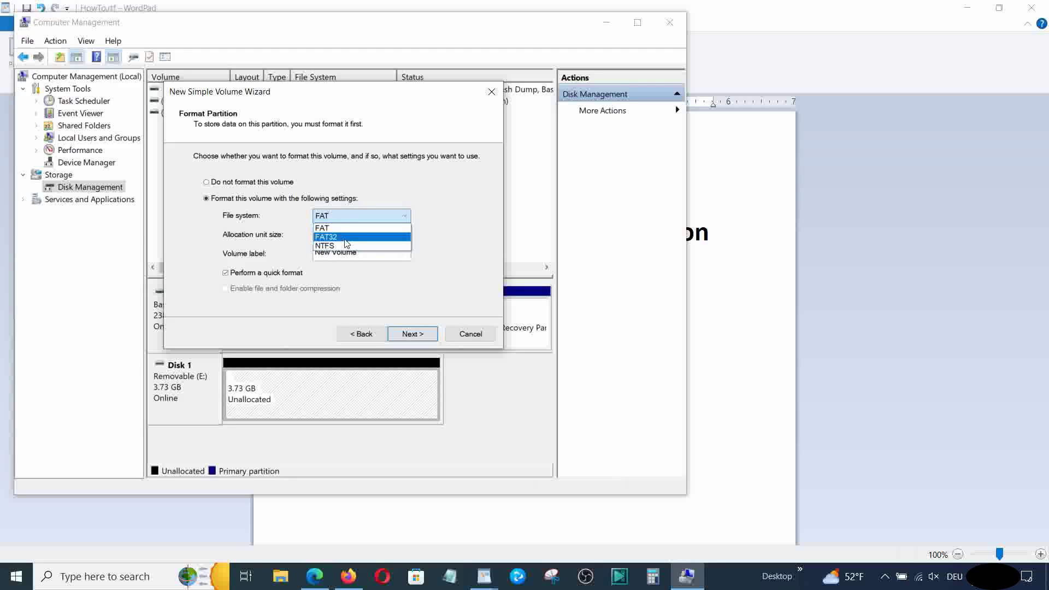
{"action": "left_click", "coordinate": [346, 236]}
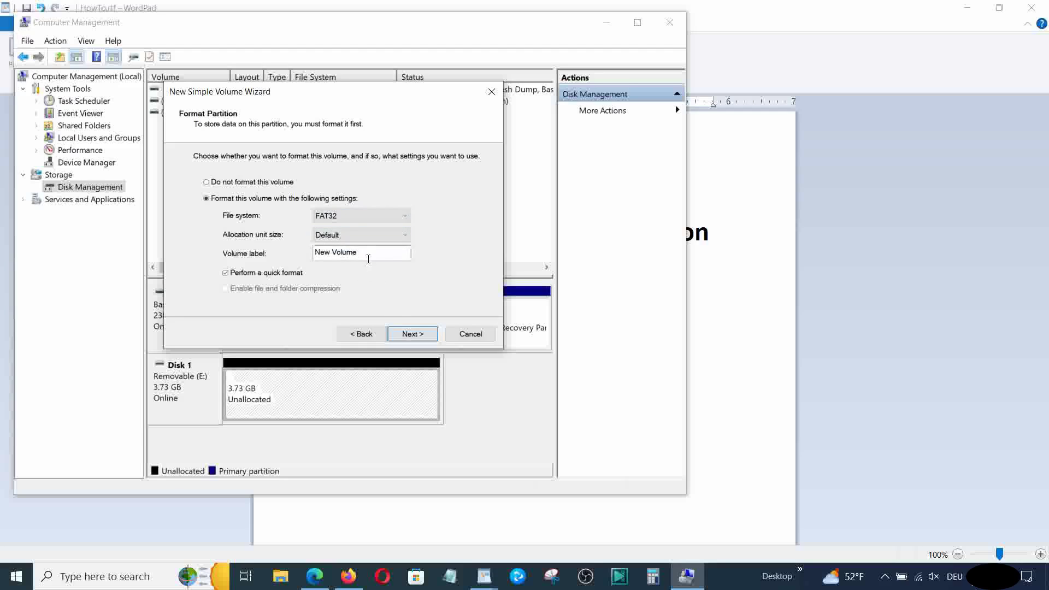
{"action": "left_click_drag", "start_coordinate": [369, 259], "coordinate": [311, 255]}
{"action": "type", "text": "USB1"}
{"action": "left_click", "coordinate": [407, 333]}
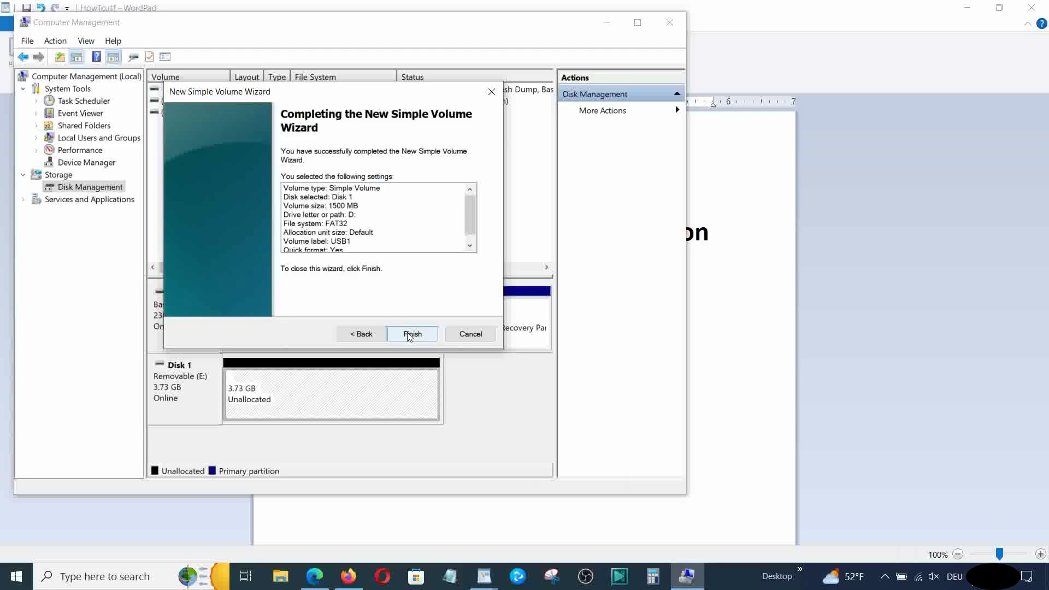
{"action": "left_click", "coordinate": [412, 334]}
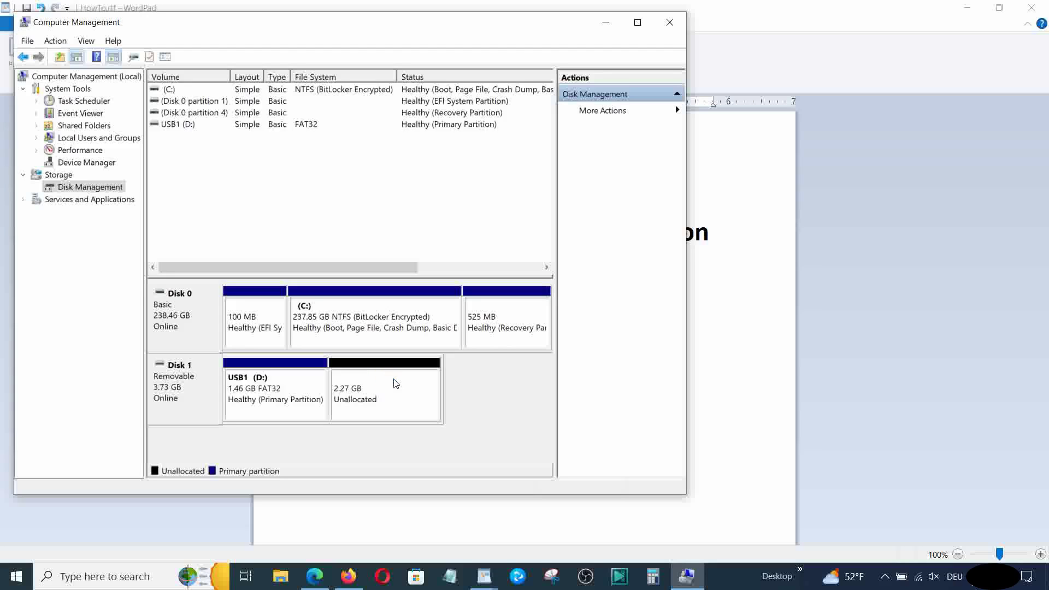
Step: Start a new simple volume in Disk 1's remaining unallocated space, accepting the default size and drive letter E
{"action": "left_click", "coordinate": [391, 384]}
{"action": "right_click", "coordinate": [388, 382]}
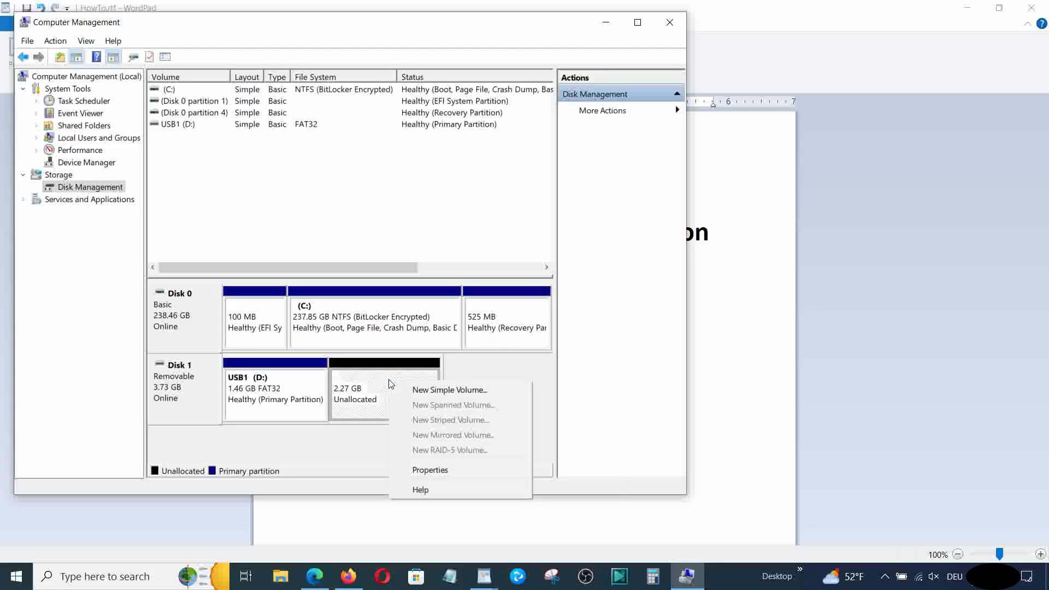
{"action": "left_click", "coordinate": [422, 387]}
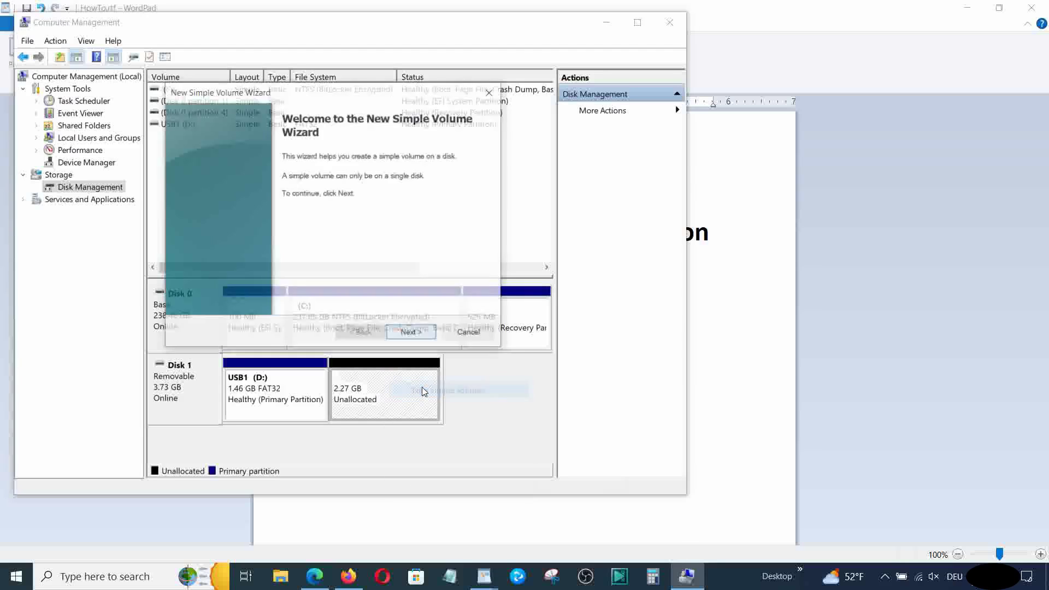
{"action": "left_click", "coordinate": [410, 334]}
{"action": "left_click", "coordinate": [406, 334]}
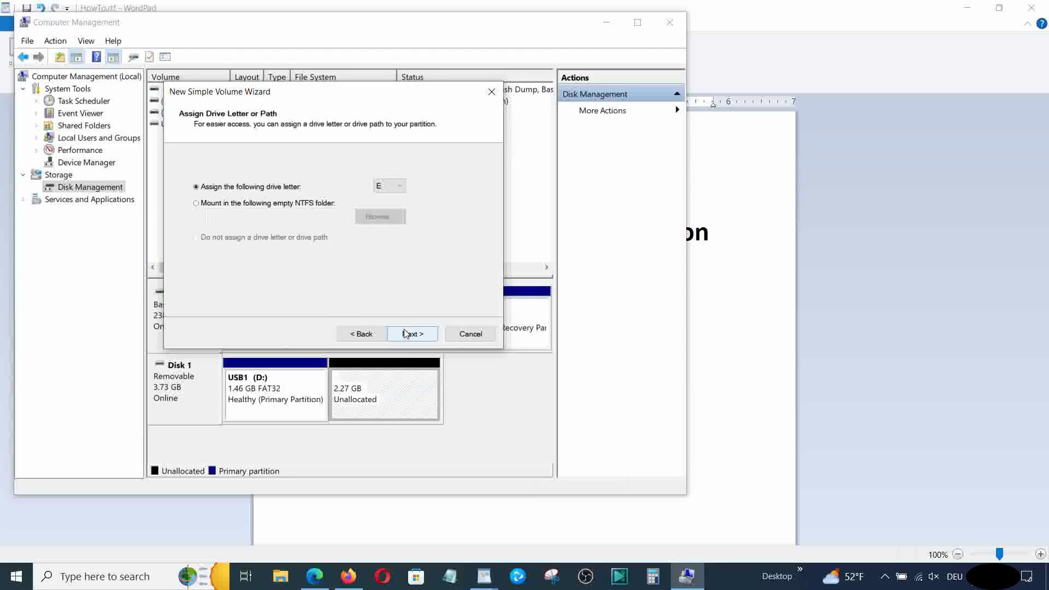
{"action": "left_click", "coordinate": [405, 334]}
Step: Set the second volume's file system to NTFS and its label to USB2, and finish creating it
{"action": "left_click", "coordinate": [378, 219]}
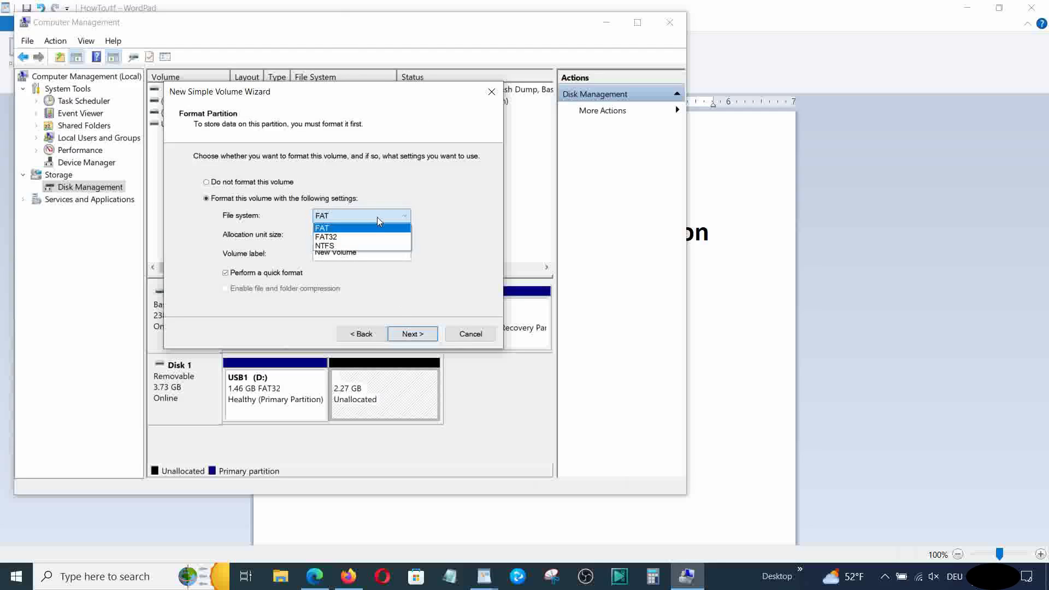
{"action": "left_click", "coordinate": [361, 245]}
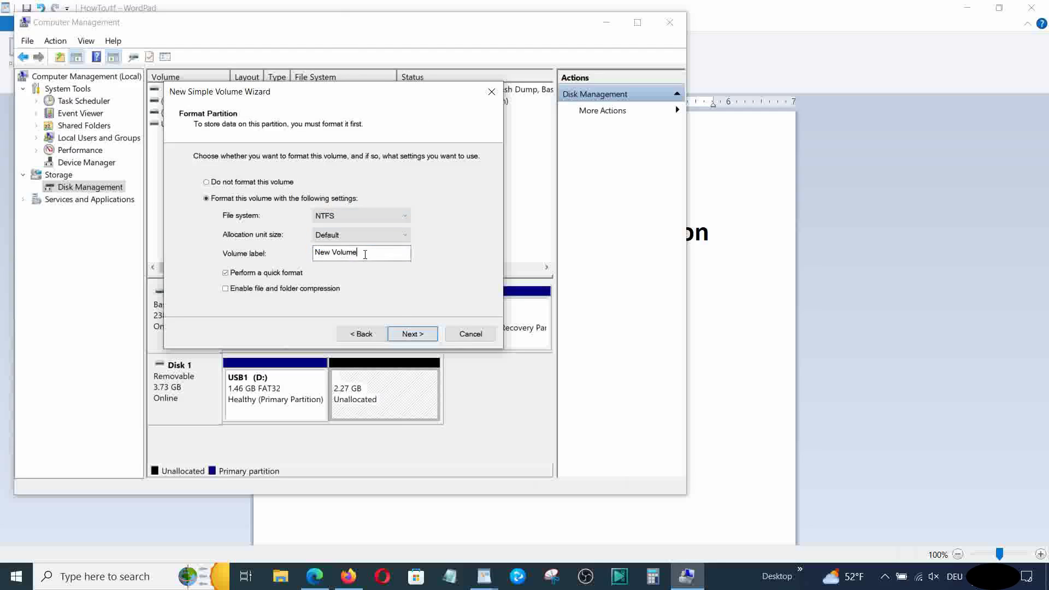
{"action": "left_click_drag", "start_coordinate": [365, 254], "coordinate": [291, 255]}
{"action": "type", "text": "USB2"}
{"action": "left_click", "coordinate": [413, 336]}
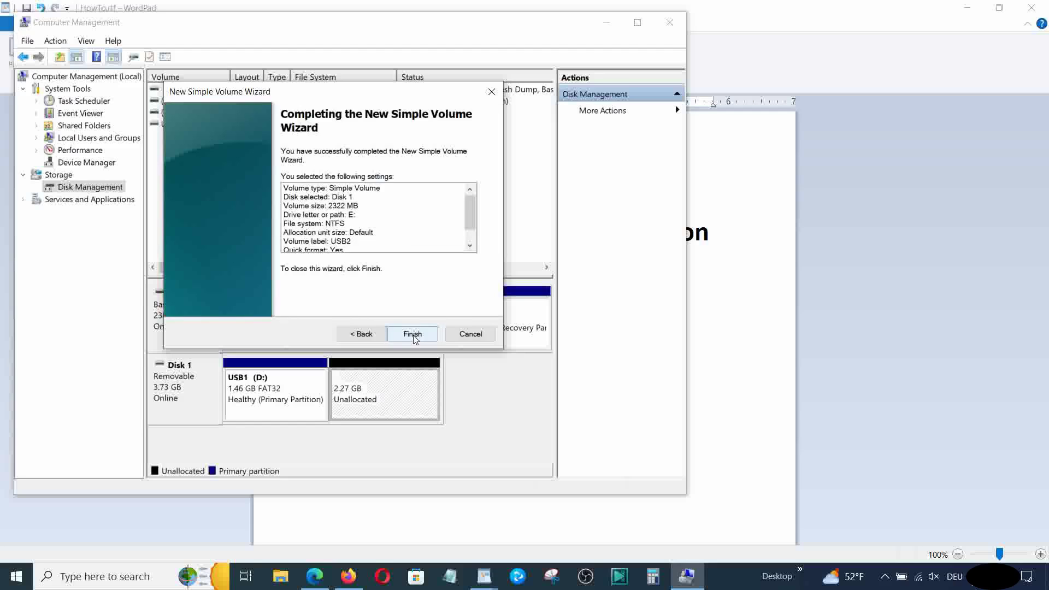
{"action": "left_click", "coordinate": [413, 336]}
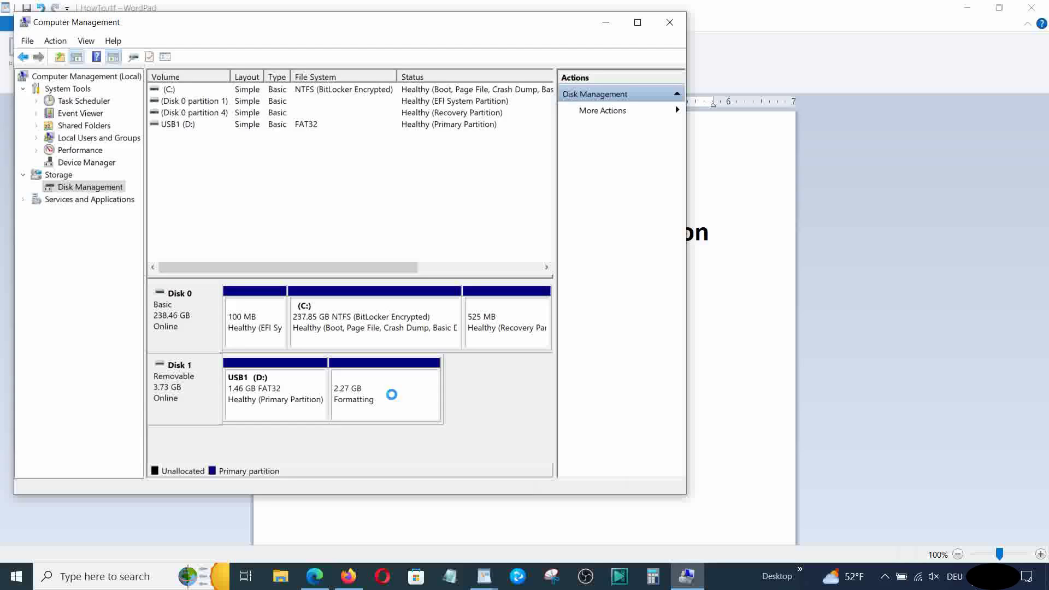
{"action": "left_click", "coordinate": [391, 392]}
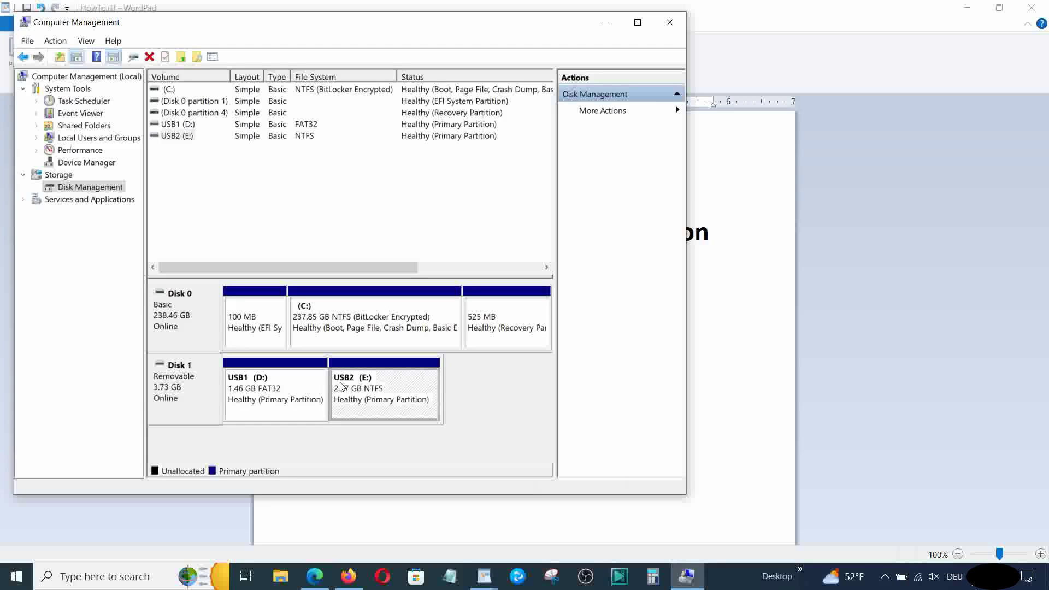
Step: Format the USB1 (D:) volume on Disk 1 as exFAT with a quick format
{"action": "left_click", "coordinate": [312, 389]}
{"action": "right_click", "coordinate": [312, 389]}
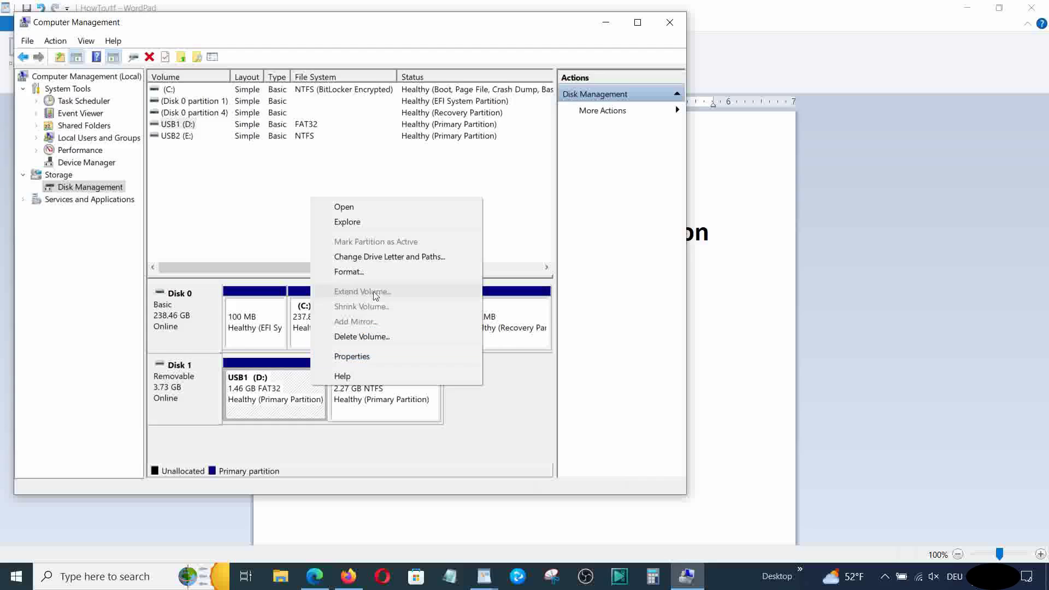
{"action": "left_click", "coordinate": [376, 277]}
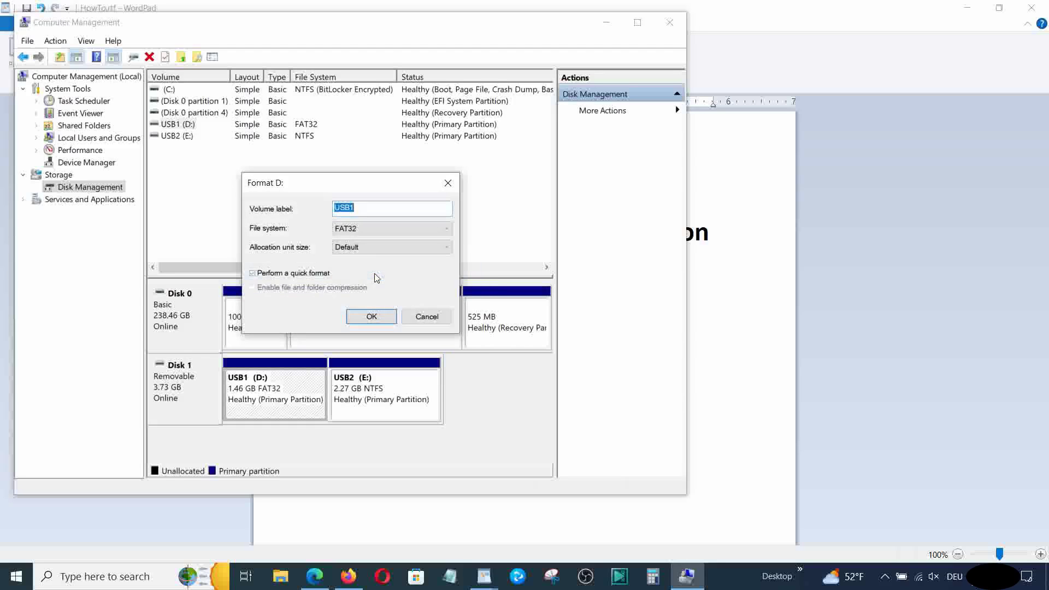
{"action": "left_click", "coordinate": [366, 235]}
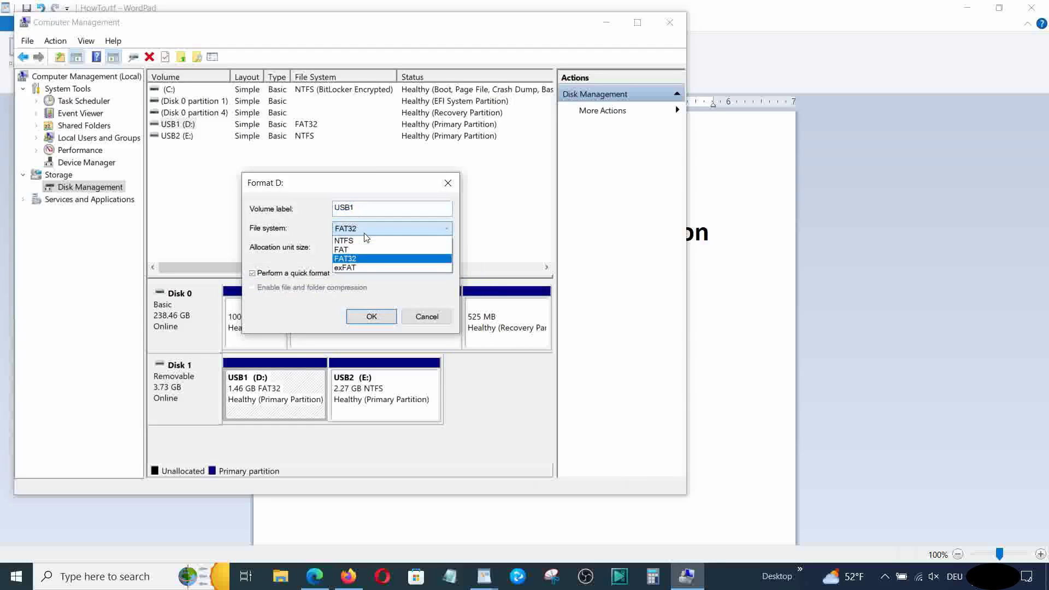
{"action": "left_click", "coordinate": [370, 268]}
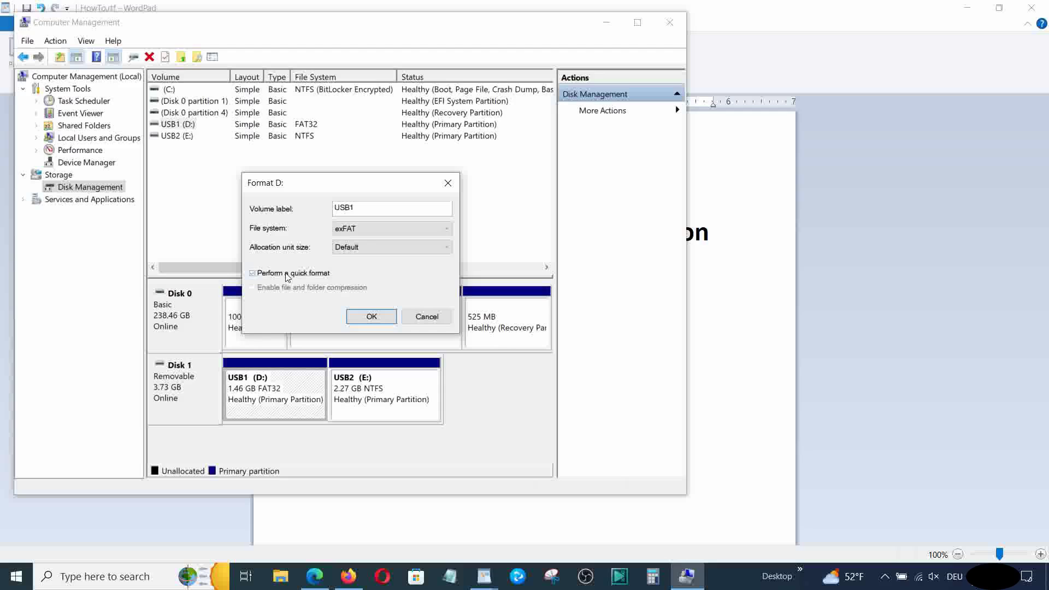
{"action": "left_click", "coordinate": [363, 318]}
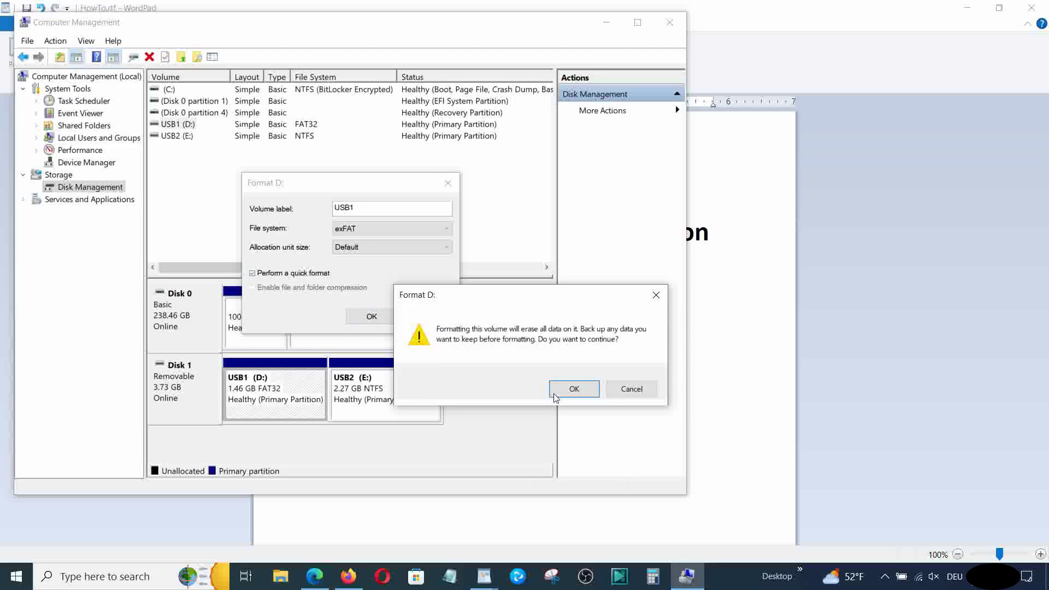
{"action": "left_click", "coordinate": [574, 389]}
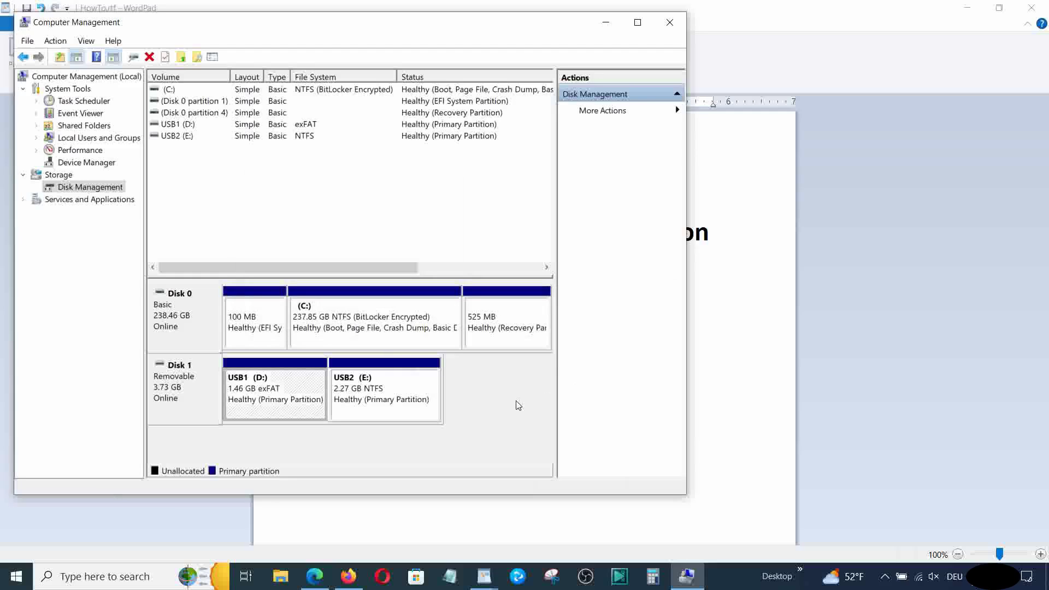
Step: Format the USB2 (E:) volume on Disk 1 as exFAT with a quick format
{"action": "left_click", "coordinate": [370, 393]}
{"action": "right_click", "coordinate": [422, 388]}
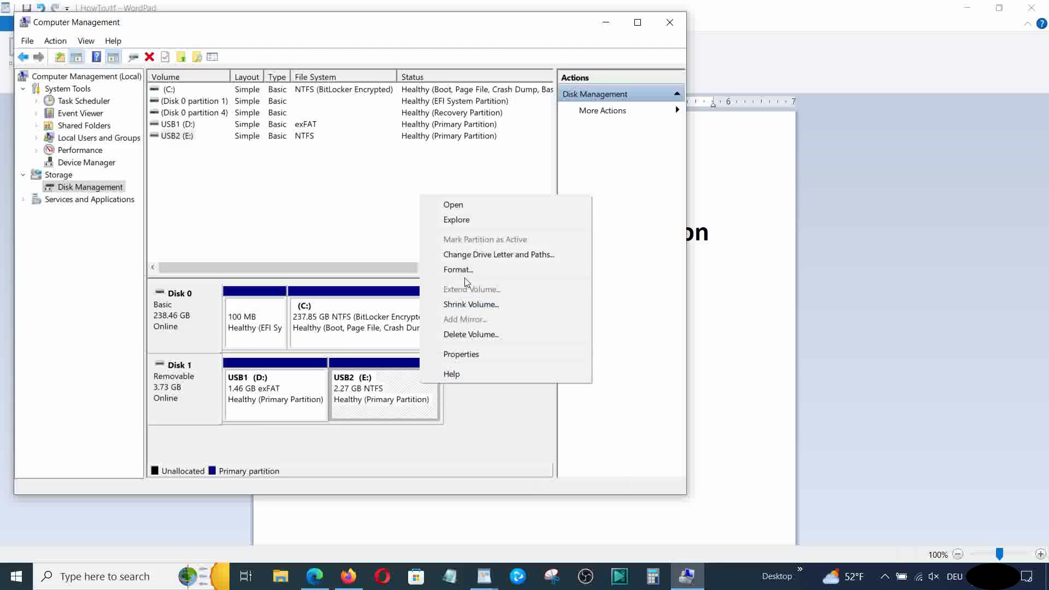
{"action": "left_click", "coordinate": [493, 270]}
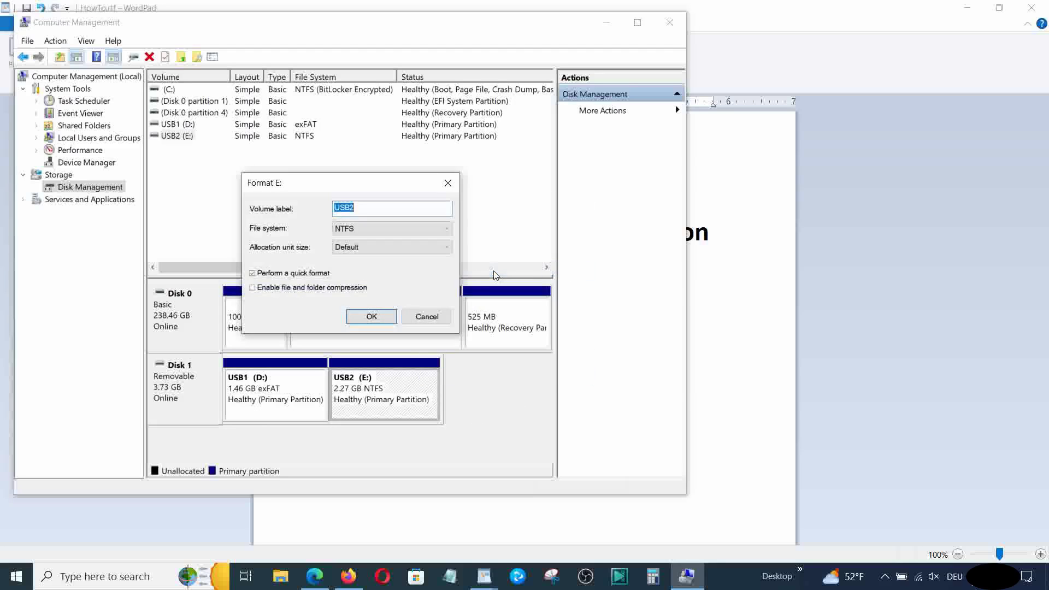
{"action": "left_click", "coordinate": [391, 229]}
{"action": "left_click", "coordinate": [368, 268]}
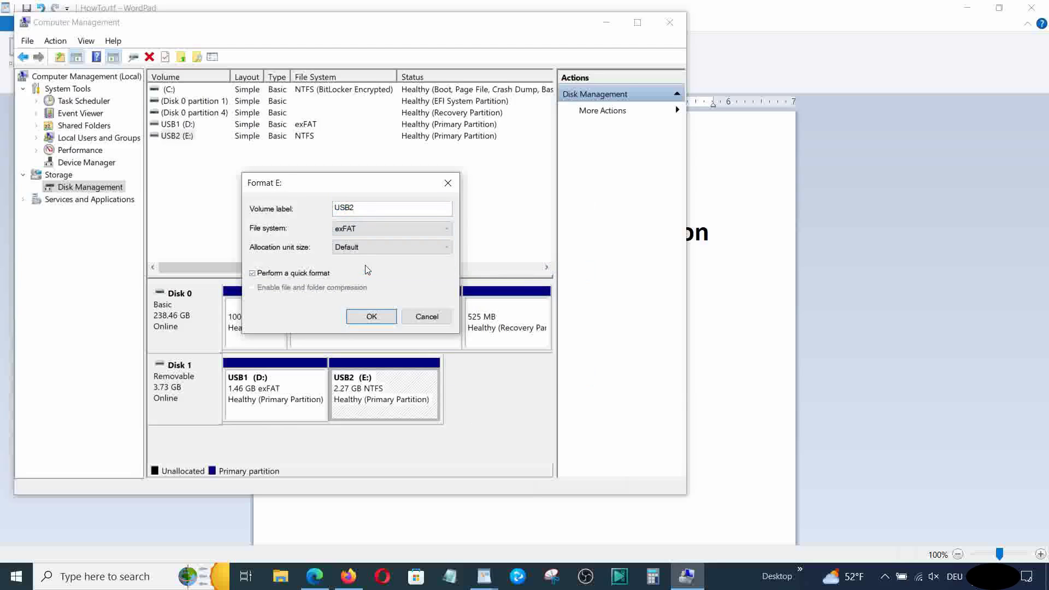
{"action": "left_click", "coordinate": [365, 312]}
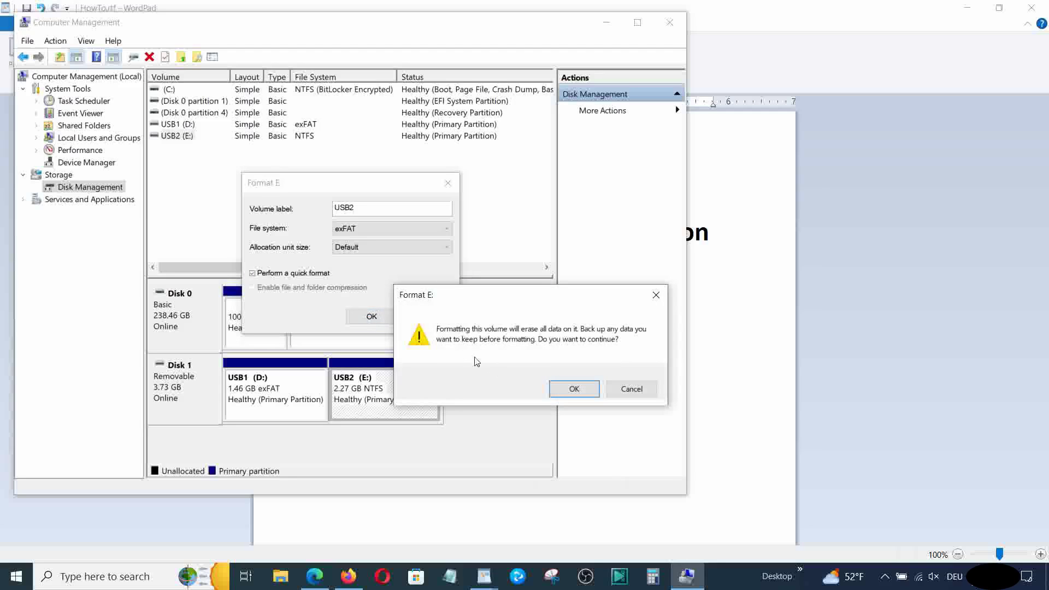
{"action": "left_click", "coordinate": [575, 389]}
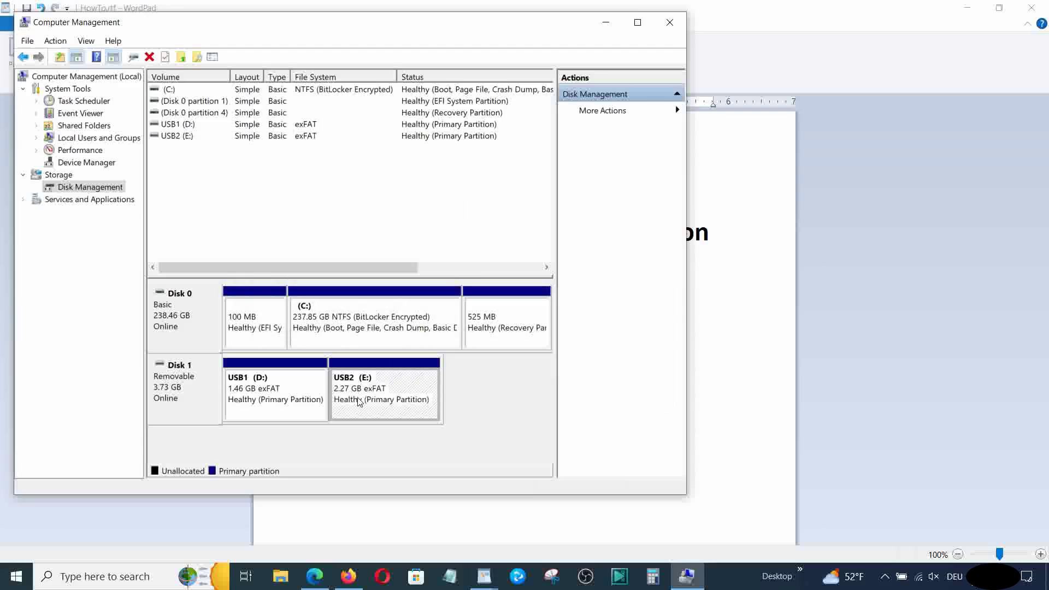
Step: Check the USB1 (D:) and USB2 (E:) drives under This PC in File Explorer
{"action": "left_click", "coordinate": [281, 577]}
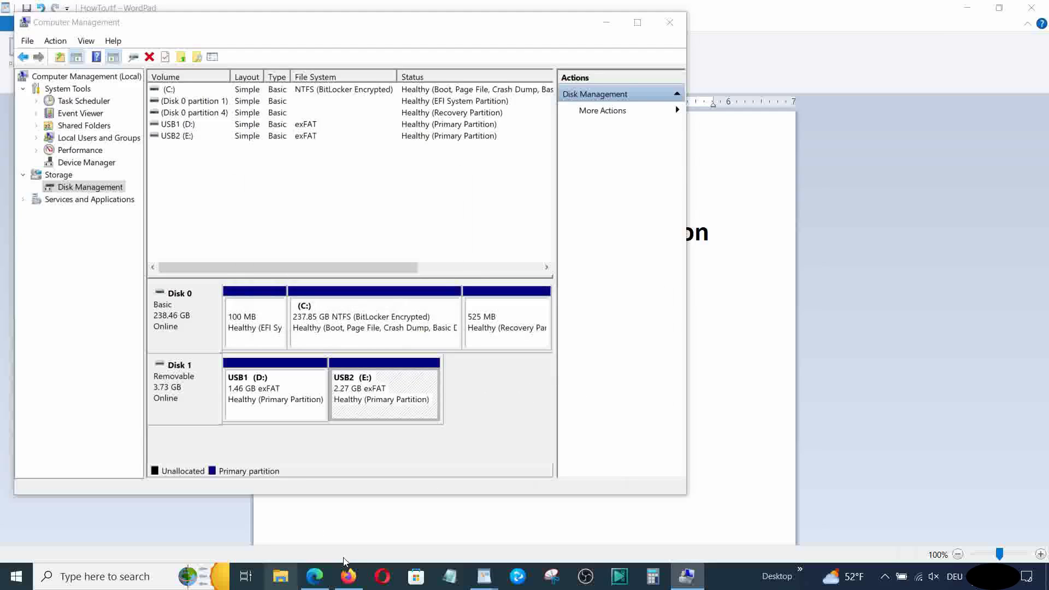
{"action": "left_click", "coordinate": [709, 354]}
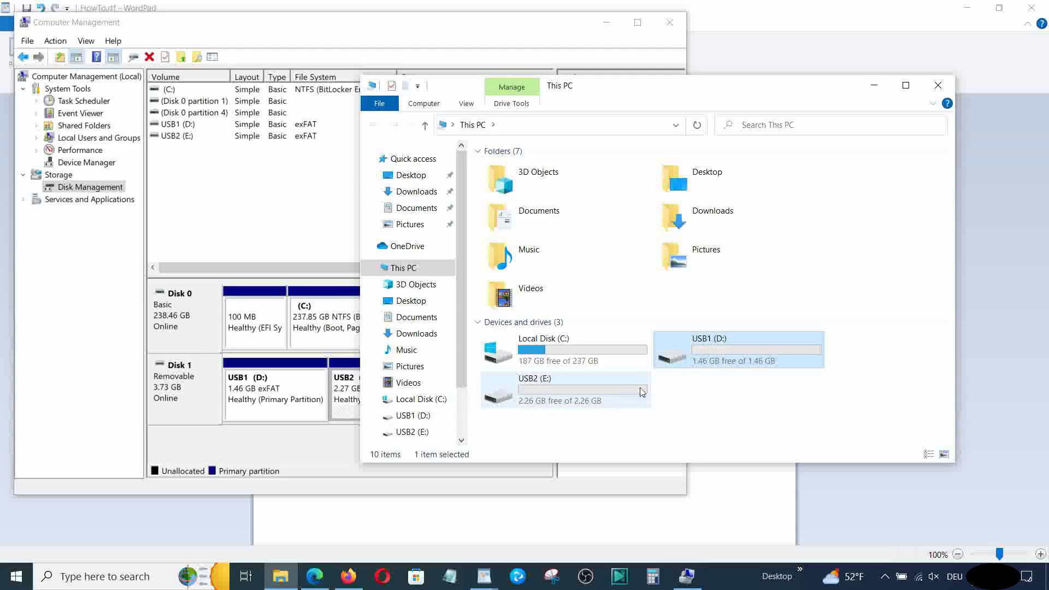
{"action": "left_click", "coordinate": [616, 398]}
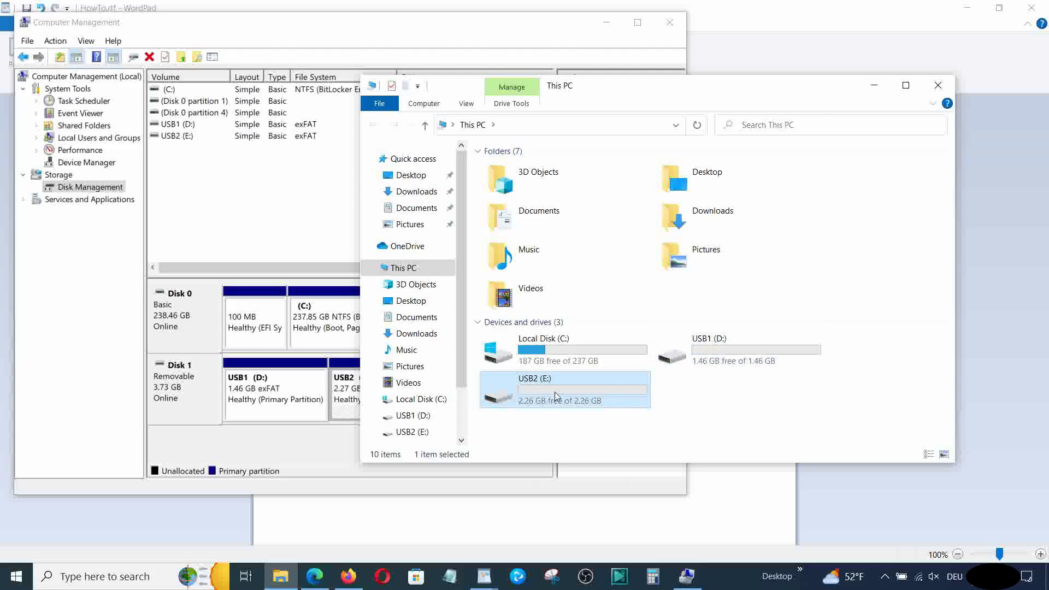
Step: Return to Disk Management and delete the USB2 (E:) volume on Disk 1
{"action": "left_click", "coordinate": [321, 399]}
{"action": "left_click", "coordinate": [378, 396]}
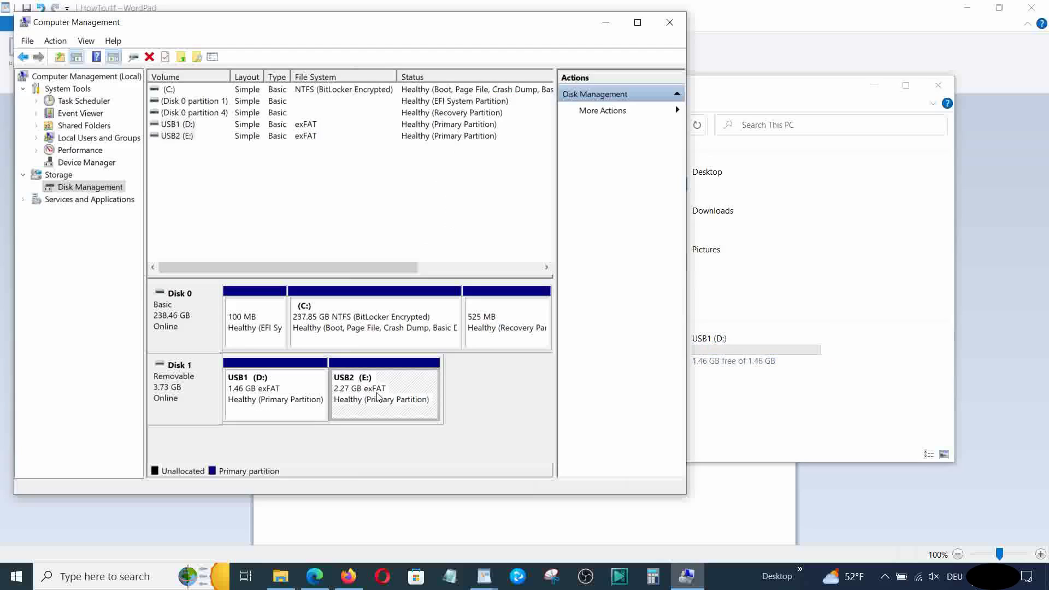
{"action": "right_click", "coordinate": [378, 396]}
{"action": "left_click", "coordinate": [431, 344]}
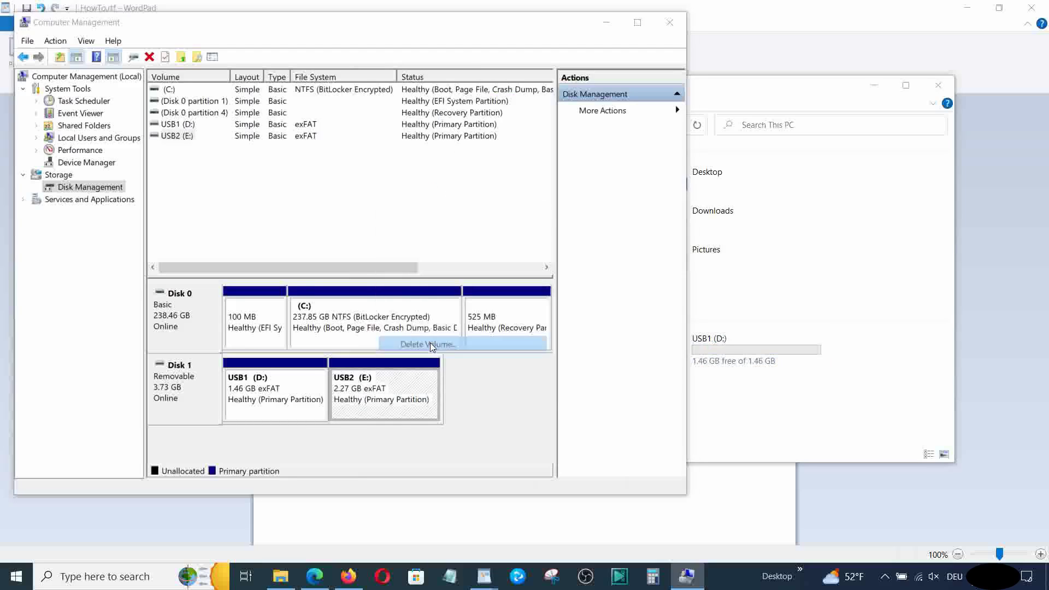
{"action": "left_click", "coordinate": [563, 389]}
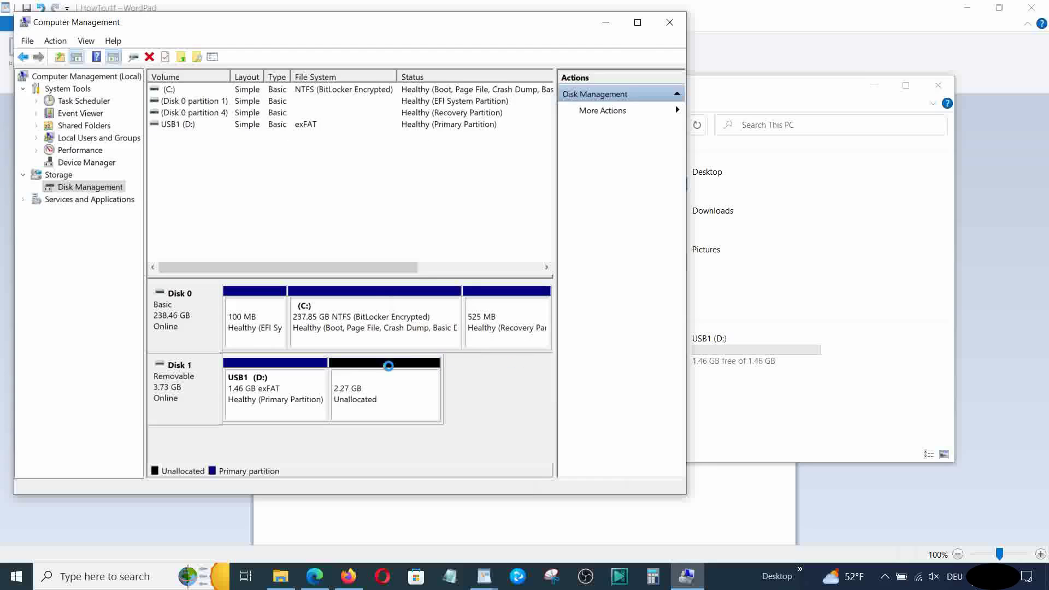
Step: Delete the USB1 (D:) volume on Disk 1
{"action": "left_click", "coordinate": [290, 381]}
{"action": "right_click", "coordinate": [289, 382]}
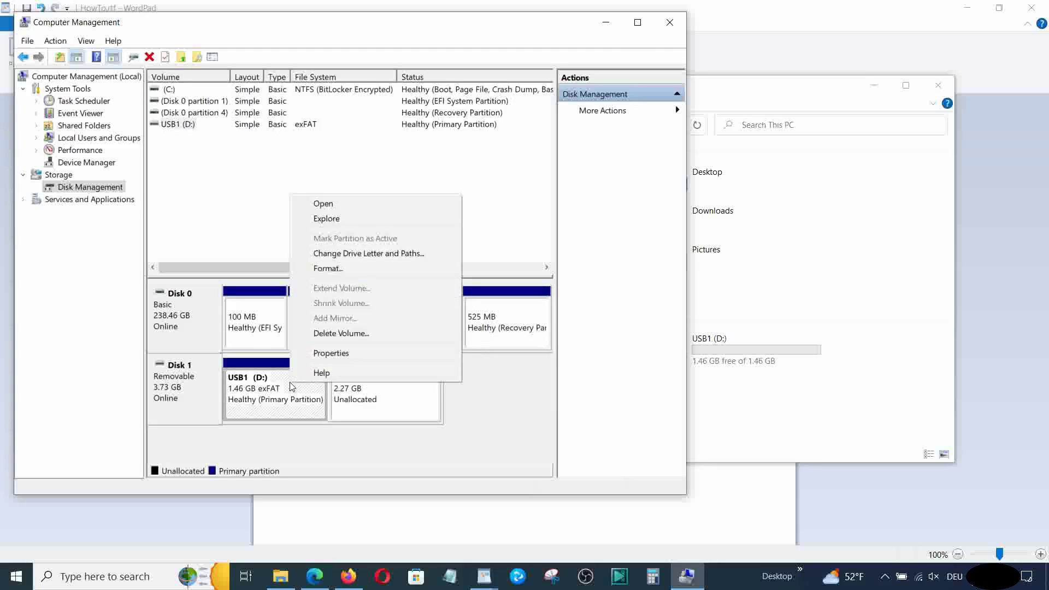
{"action": "left_click", "coordinate": [371, 331]}
{"action": "left_click", "coordinate": [568, 386]}
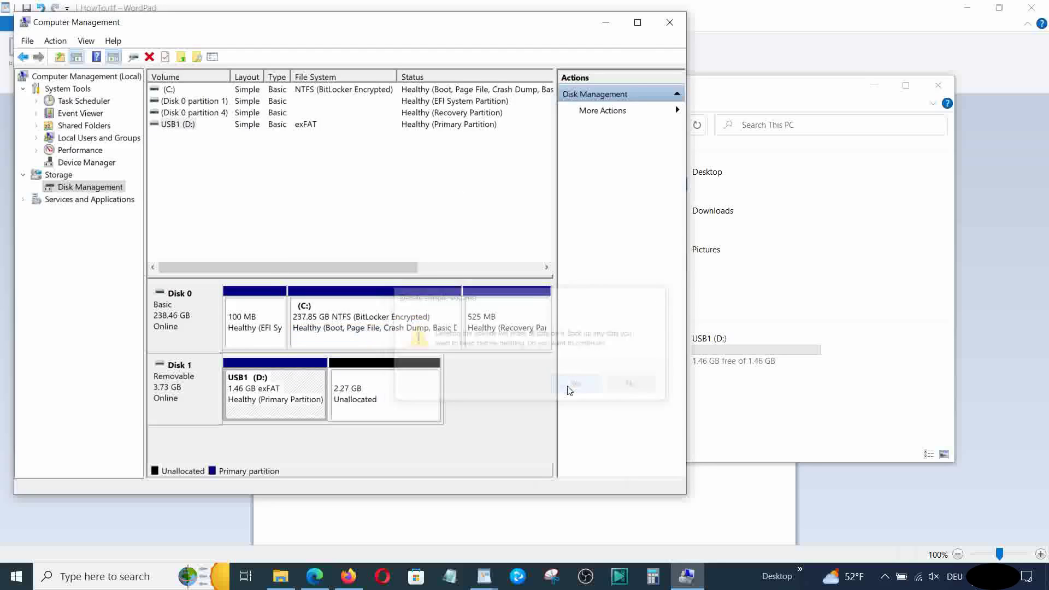
Step: Start a new simple volume in Disk 1's unallocated space, accepting the full 3822 MB size and drive letter E
{"action": "left_click", "coordinate": [306, 388]}
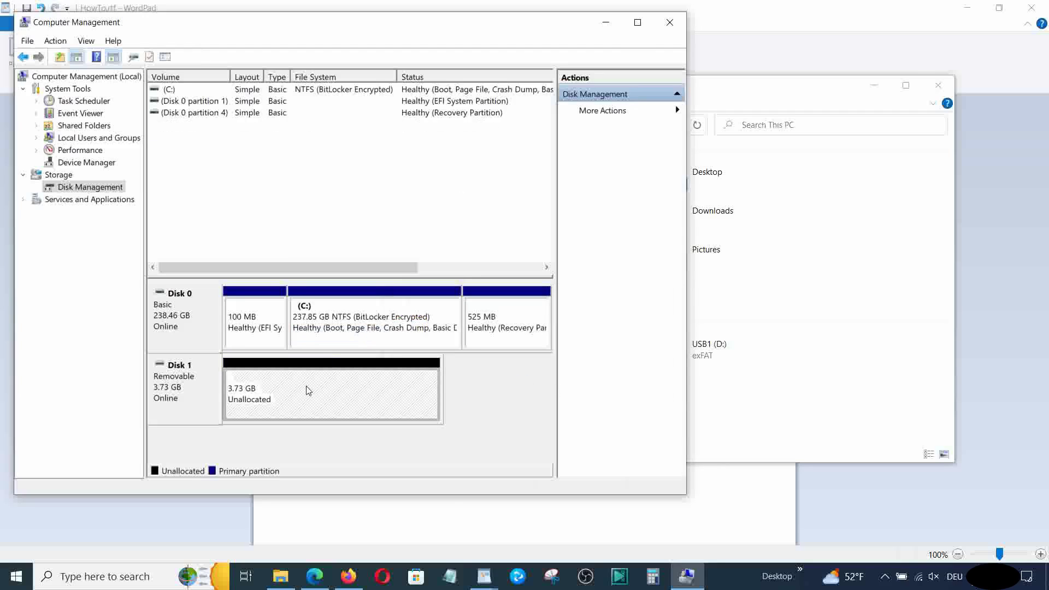
{"action": "right_click", "coordinate": [305, 387]}
{"action": "left_click", "coordinate": [340, 395]}
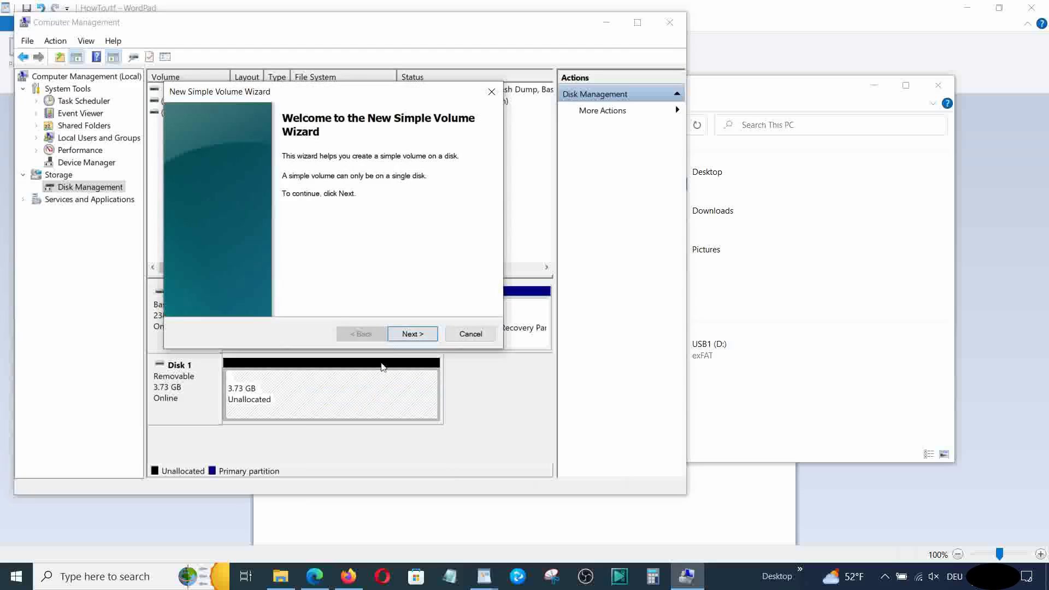
{"action": "left_click", "coordinate": [411, 334]}
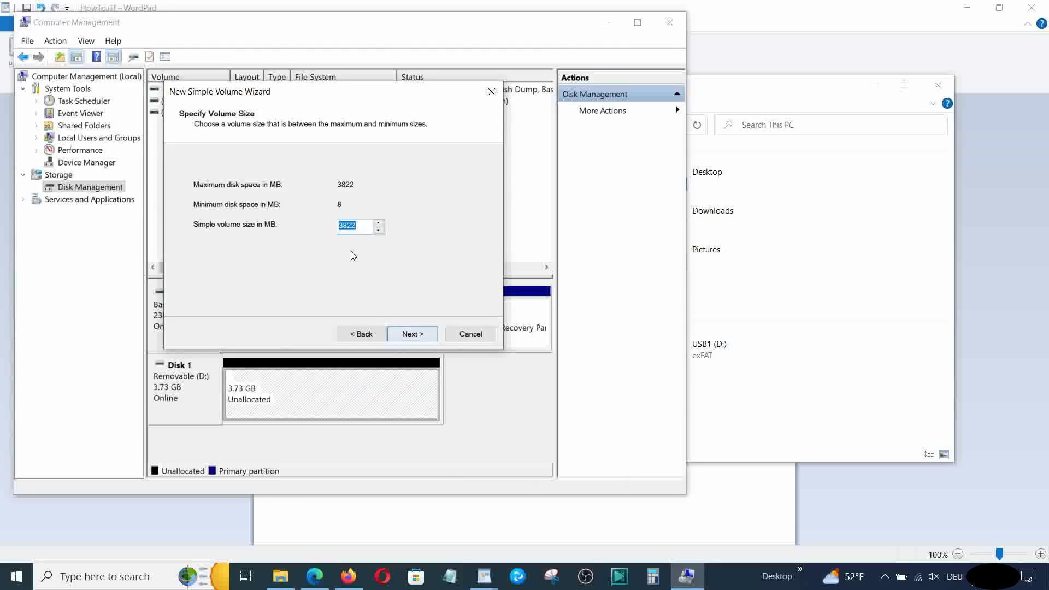
{"action": "left_click", "coordinate": [415, 337]}
{"action": "left_click", "coordinate": [415, 334]}
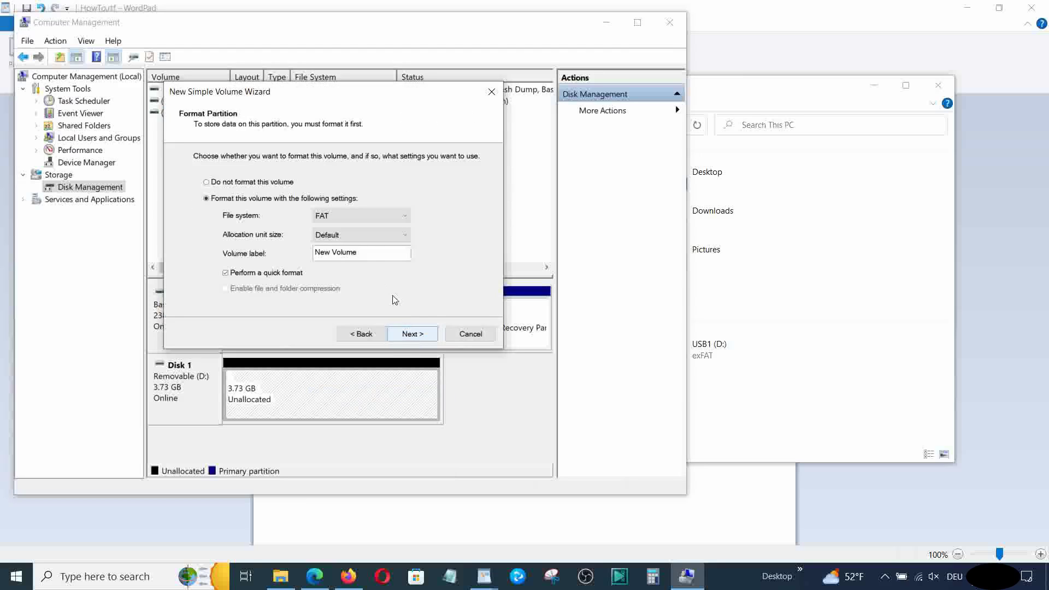
Step: Set the full-size volume's file system to FAT32 and its label to USB, finish creating it, and bring File Explorer forward
{"action": "left_click", "coordinate": [357, 216]}
{"action": "left_click", "coordinate": [349, 237]}
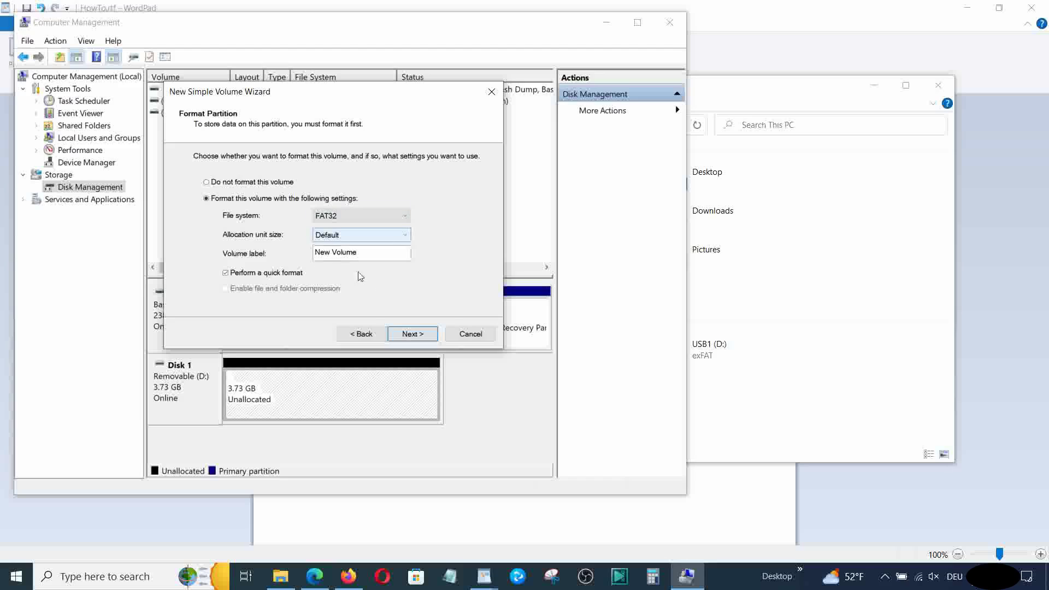
{"action": "left_click_drag", "start_coordinate": [377, 253], "coordinate": [322, 254]}
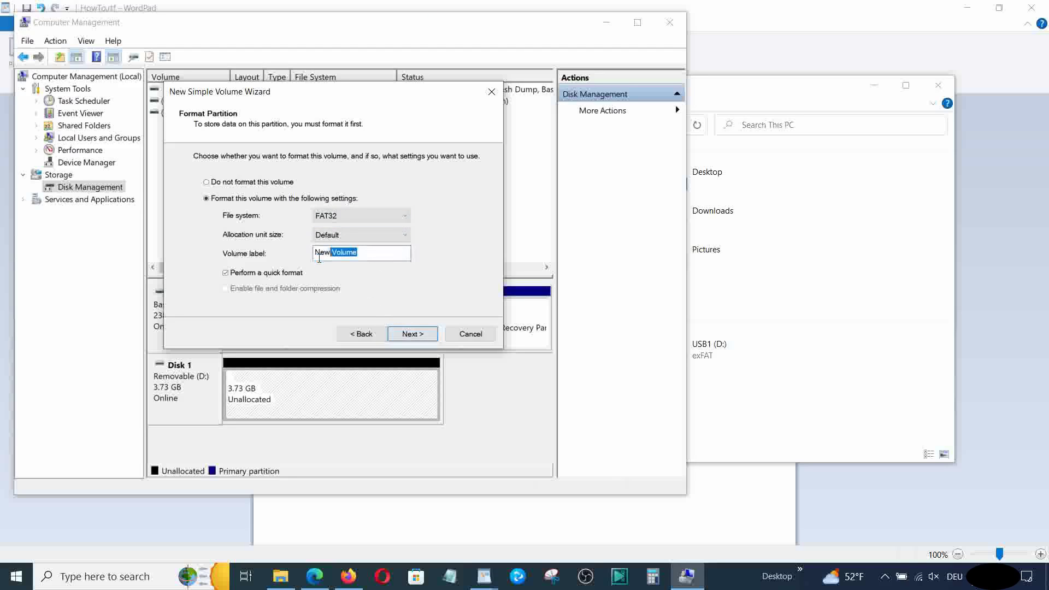
{"action": "type", "text": "USB"}
{"action": "left_click", "coordinate": [411, 333]}
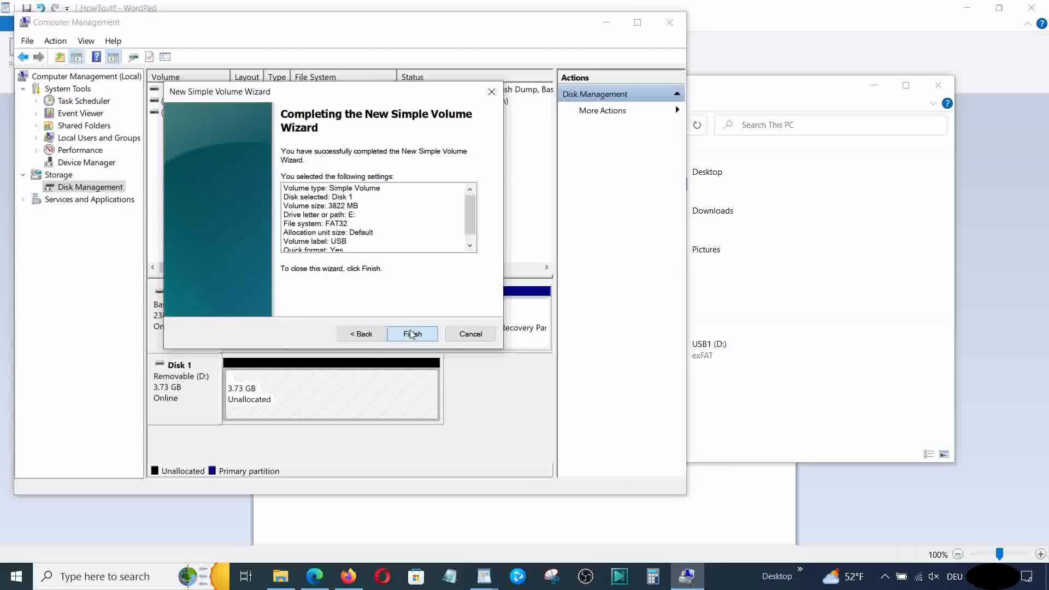
{"action": "left_click", "coordinate": [412, 334]}
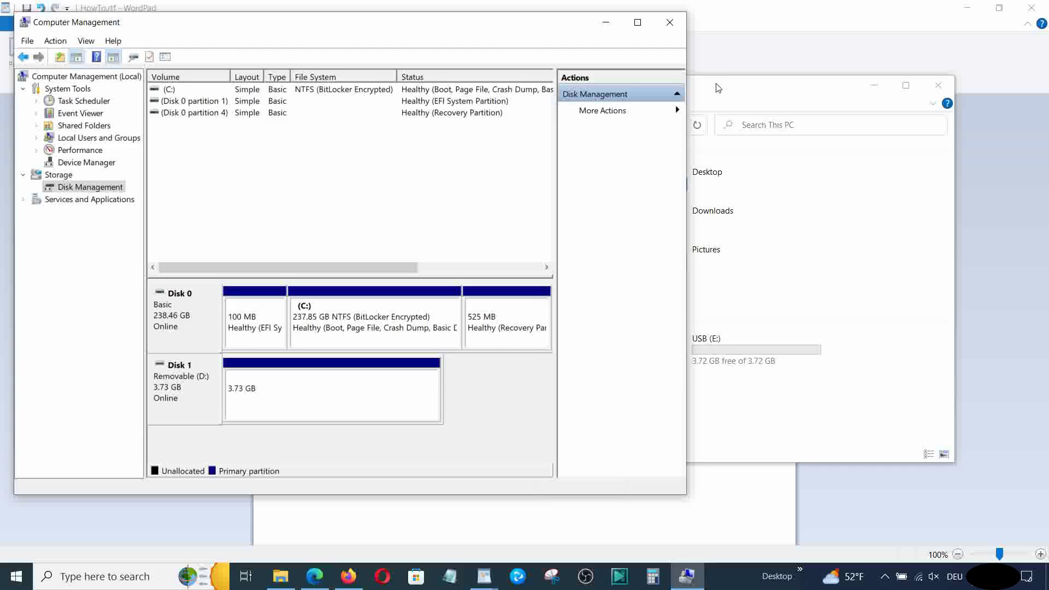
{"action": "left_click_drag", "start_coordinate": [714, 84], "coordinate": [790, 95]}
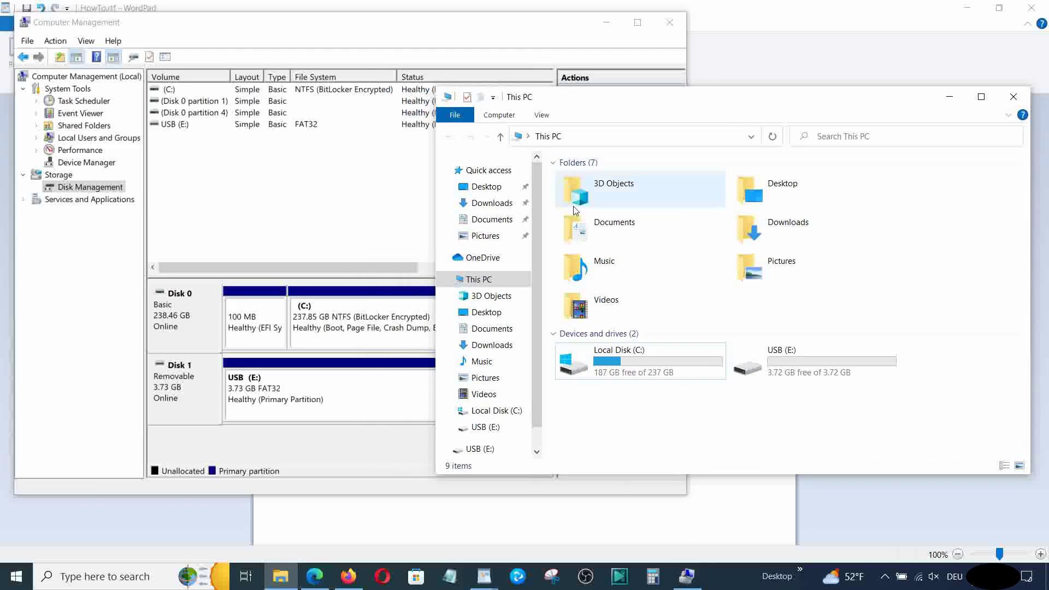
Step: Format the USB (E:) volume on Disk 1 as exFAT with a quick format in Disk Management
{"action": "left_click", "coordinate": [357, 382]}
{"action": "right_click", "coordinate": [356, 382]}
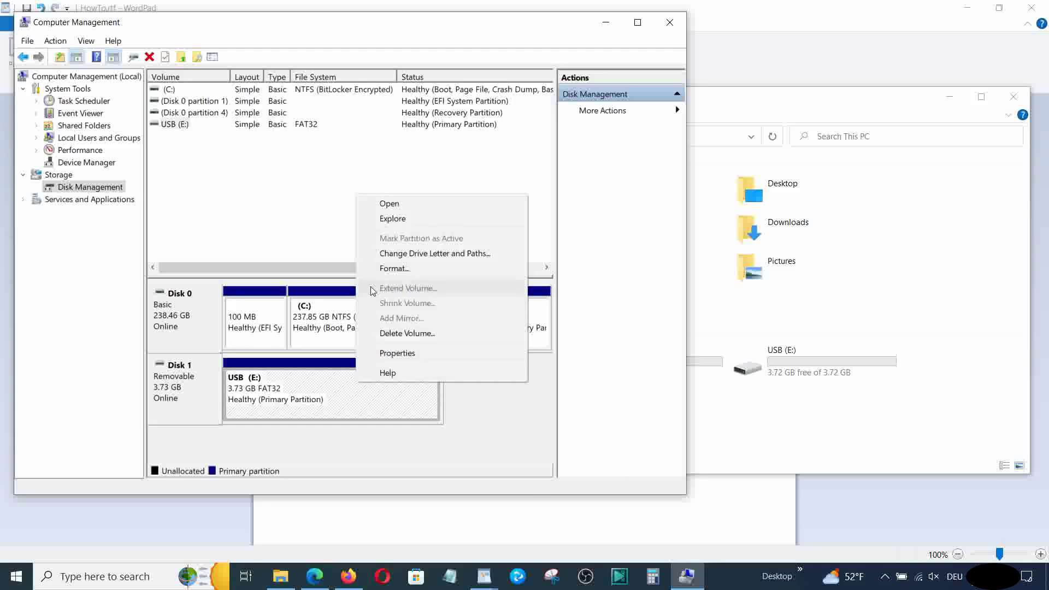
{"action": "left_click", "coordinate": [435, 269]}
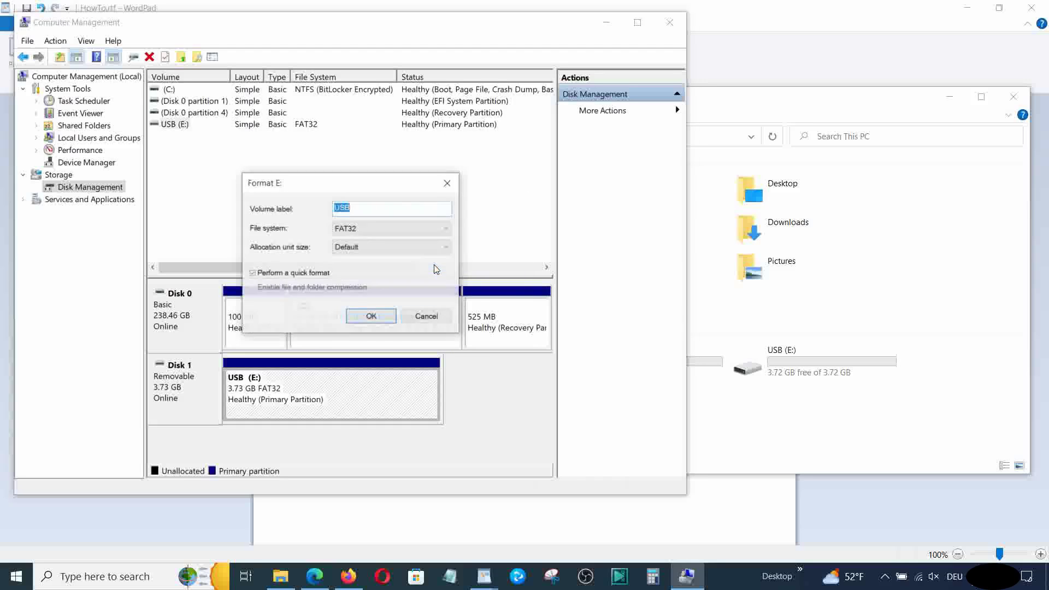
{"action": "left_click", "coordinate": [399, 229]}
{"action": "left_click", "coordinate": [358, 269]}
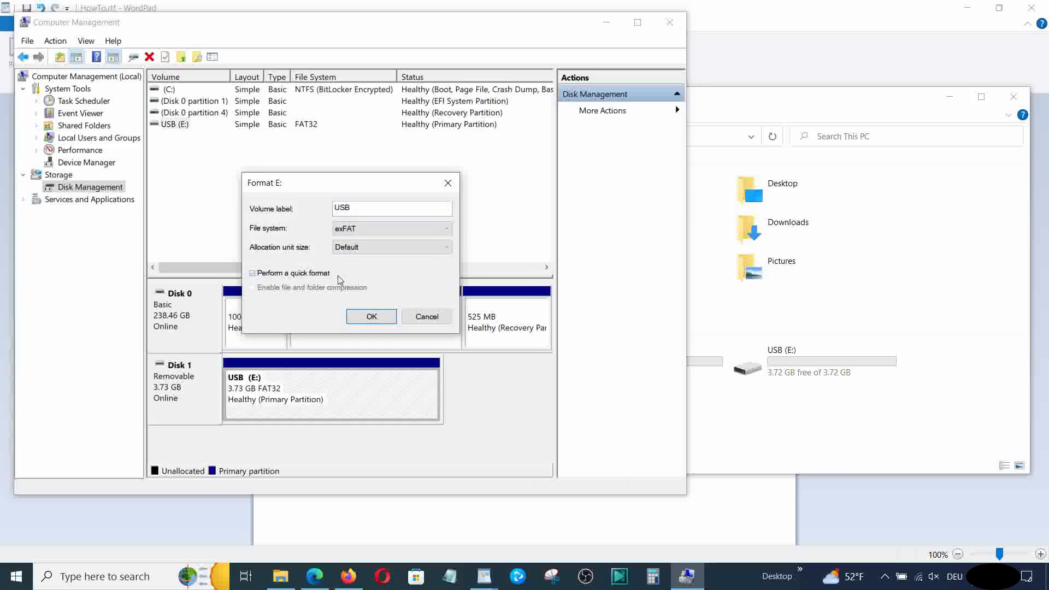
{"action": "left_click", "coordinate": [371, 323]}
{"action": "left_click", "coordinate": [571, 389]}
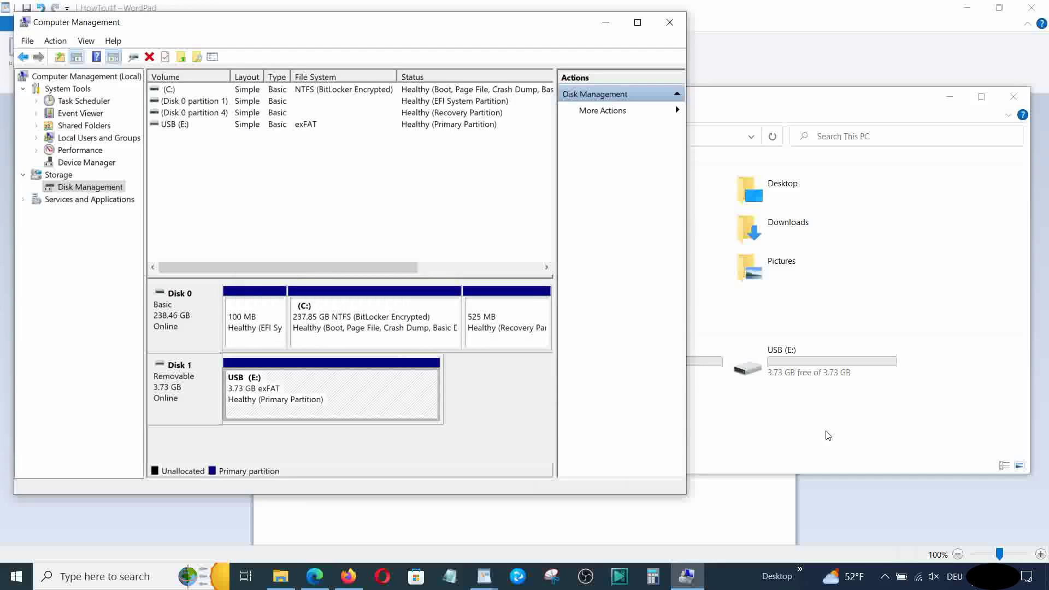
Step: Open the properties of the USB (E:) drive in File Explorer, and switch back to the HowTo.rtf document in WordPad
{"action": "left_click", "coordinate": [799, 362]}
{"action": "right_click", "coordinate": [799, 362]}
{"action": "left_click", "coordinate": [840, 353]}
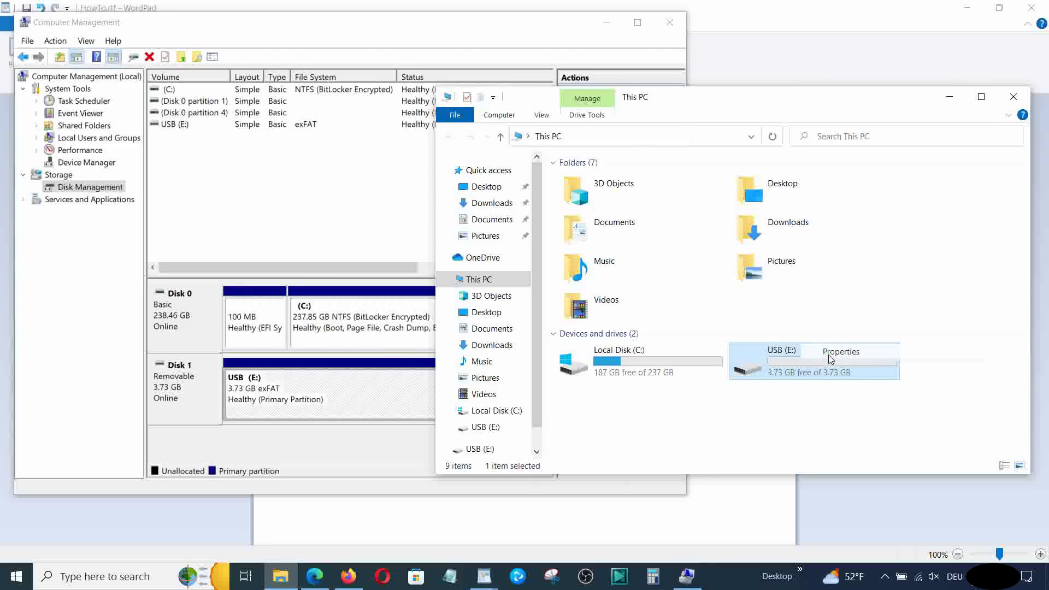
{"action": "mouse_move", "coordinate": [485, 576]}
{"action": "left_click", "coordinate": [552, 519]}
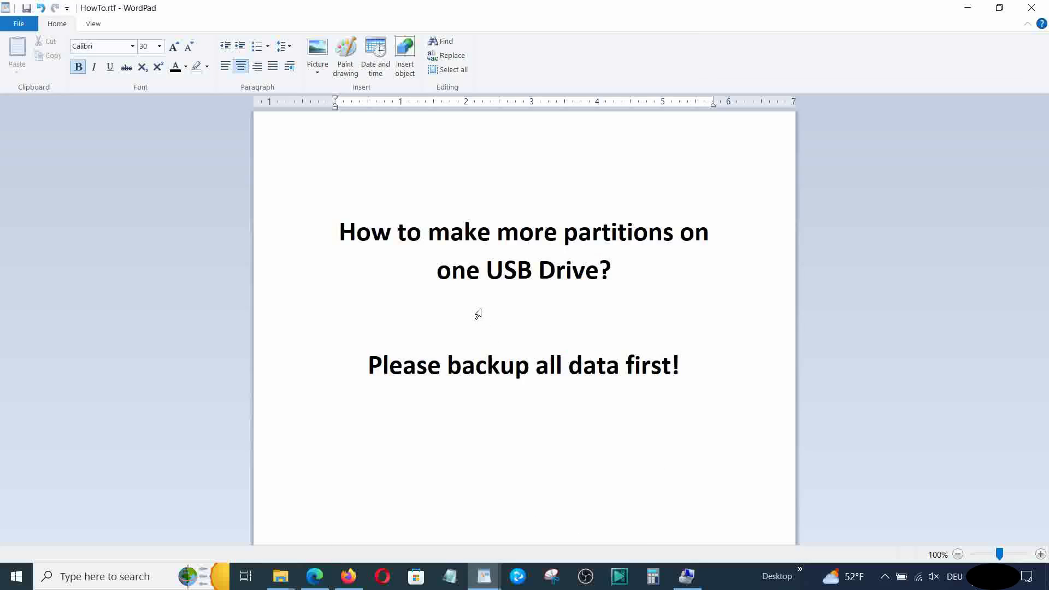